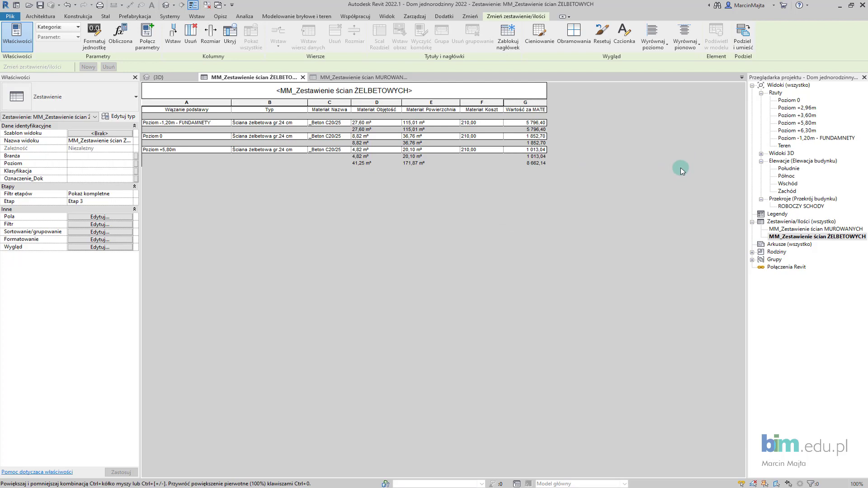
# Expand the Widoki 3D group in the Project Browser to reveal the {3D} view.
pyautogui.click(760, 154)
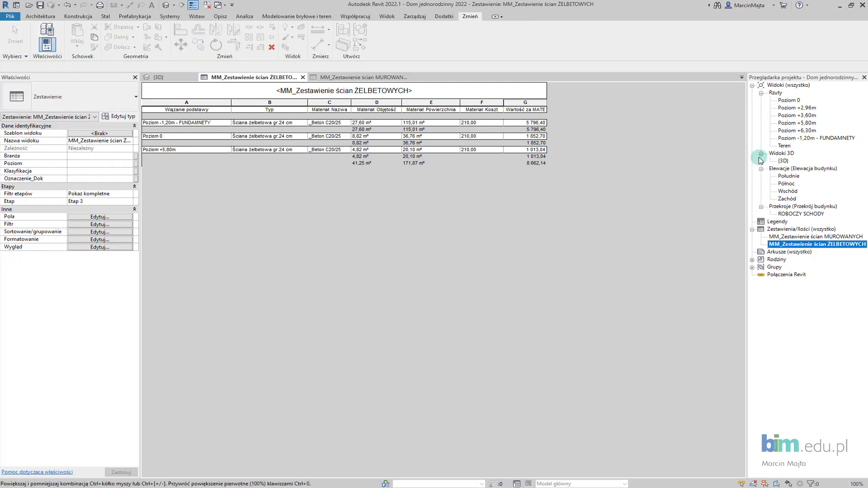
# Open the default {3D} view without saving and reframe the house.
pyautogui.click(156, 77)
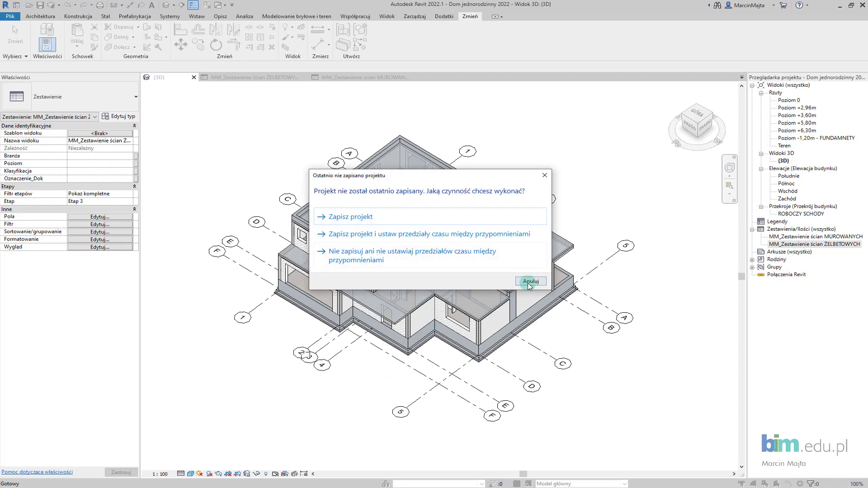
pyautogui.click(529, 280)
pyautogui.scroll(-2, 447, 362)
pyautogui.moveTo(447, 362)
pyautogui.keyDown('shift'); pyautogui.mouseDown(button='middle')
pyautogui.moveTo(470, 360)
pyautogui.moveTo(497, 375)
pyautogui.mouseUp(button='middle'); pyautogui.keyUp('shift')
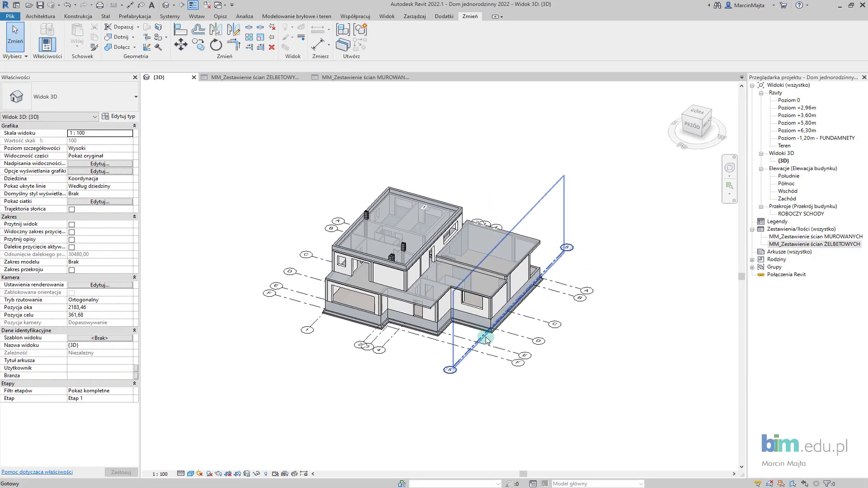
# Duplicate the {3D} view twice and begin renaming the first copy.
pyautogui.rightClick(785, 161)
pyautogui.moveTo(772, 229)
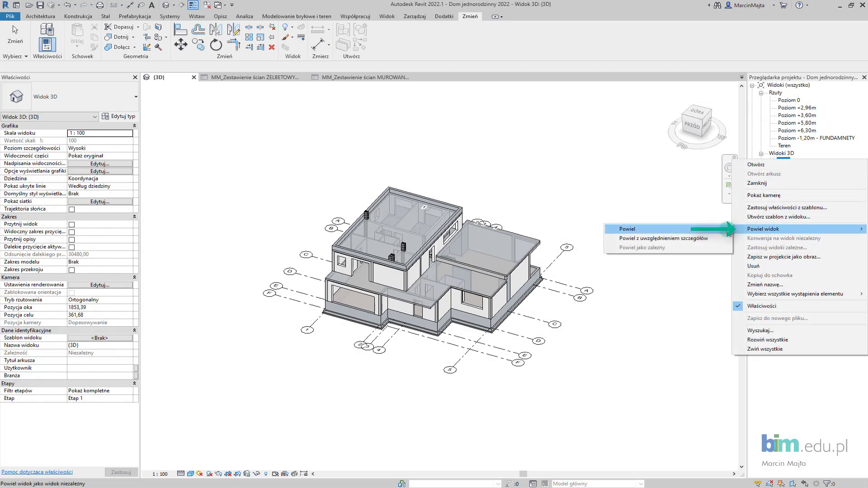
pyautogui.click(719, 238)
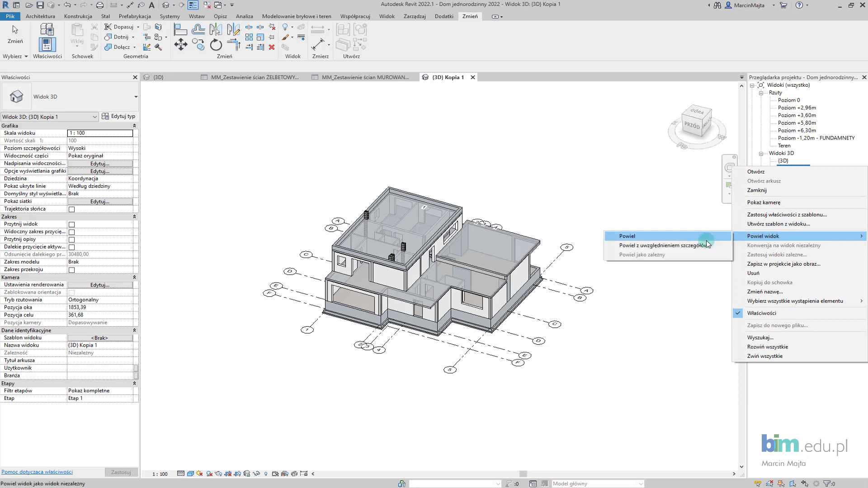
pyautogui.click(706, 238)
pyautogui.rightClick(792, 168)
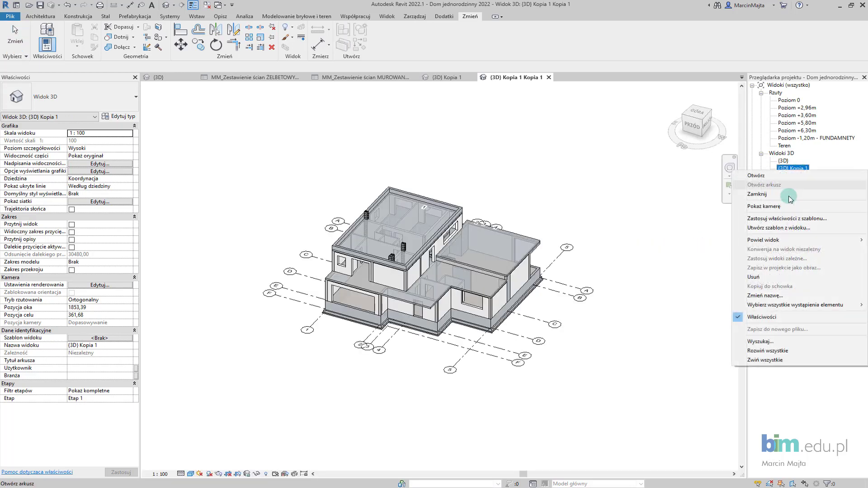
pyautogui.click(797, 296)
pyautogui.write('1. Ściany żelbetowe')
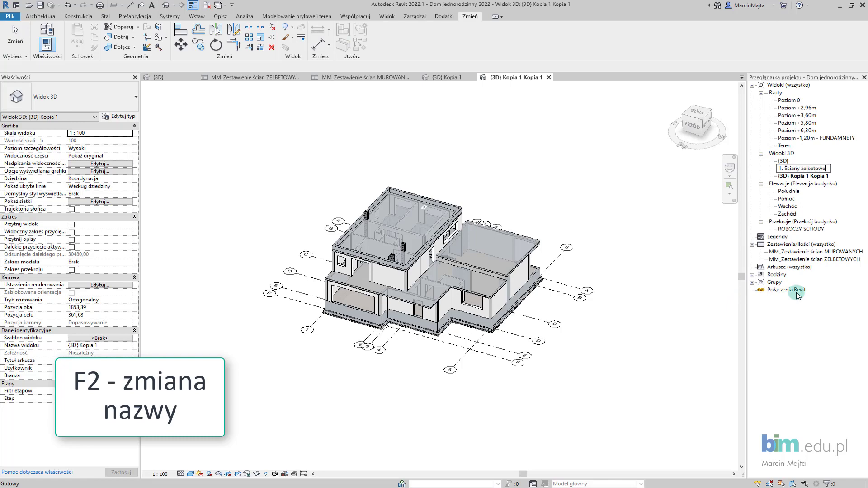
# Confirm '1. Ściany żelbetowe' and rename the second copy '2. Ściany murowane'.
pyautogui.press('Return')
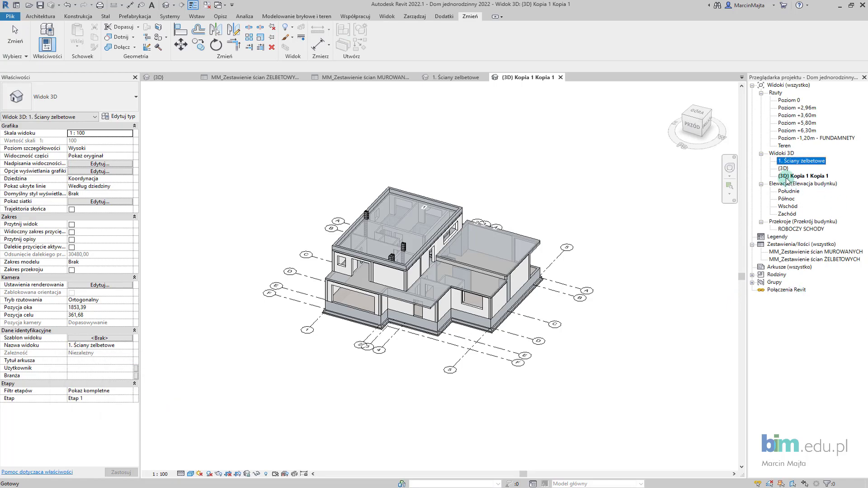
pyautogui.rightClick(787, 180)
pyautogui.click(791, 307)
pyautogui.write('2. Ściany murowane')
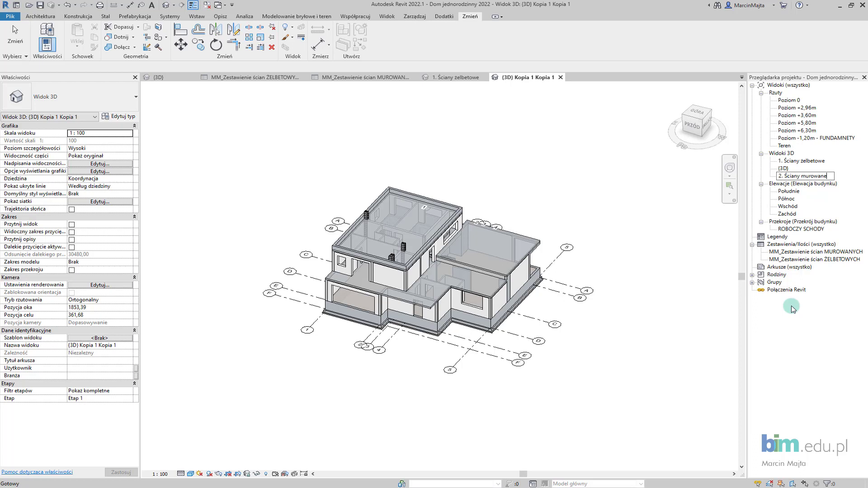
pyautogui.press('Return')
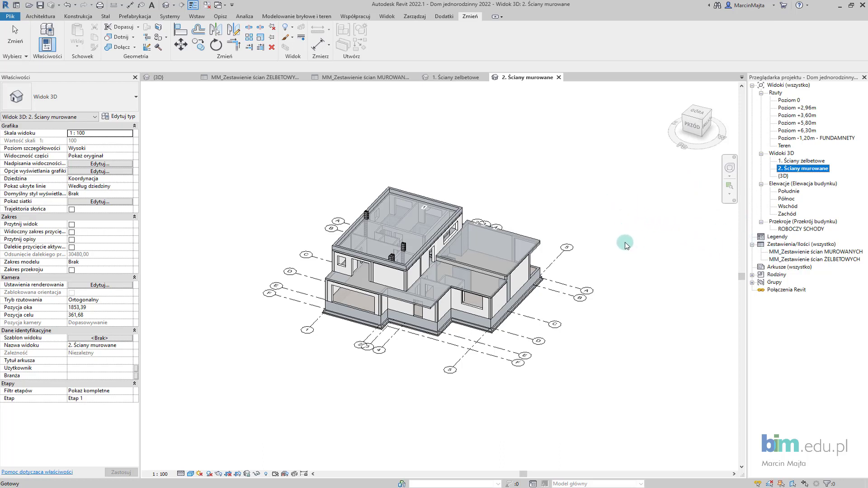
pyautogui.click(594, 197)
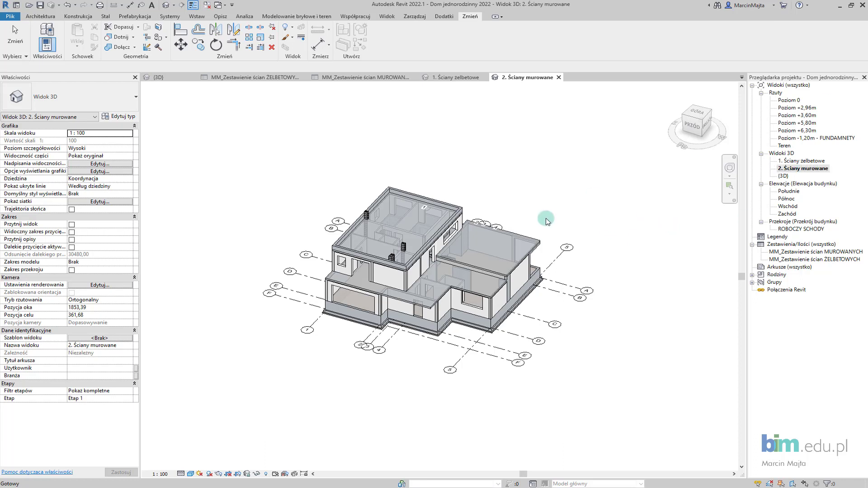
# Create a new sheet using Metryczny A1 bimedupl.rfa loaded from the desktop DOM na YT folder.
pyautogui.rightClick(784, 268)
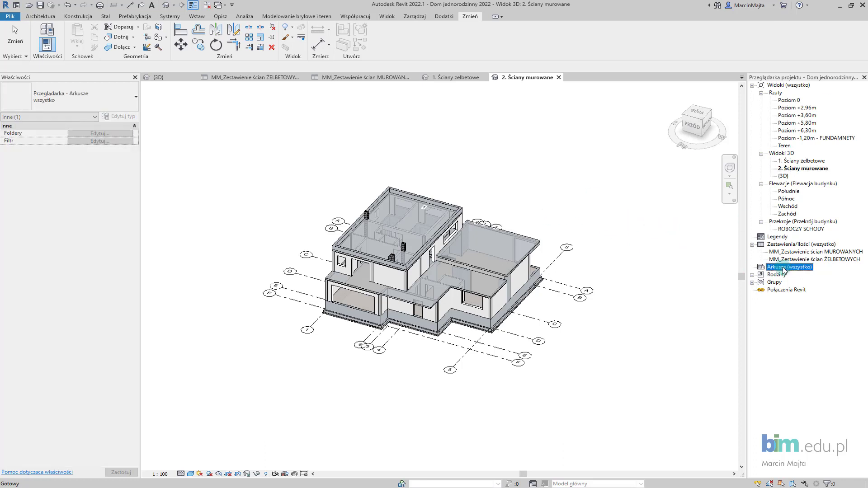
pyautogui.click(783, 273)
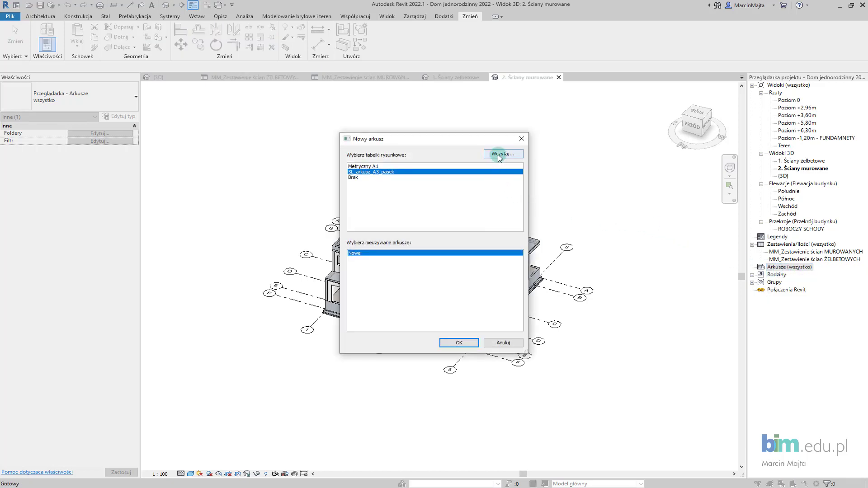
pyautogui.click(499, 155)
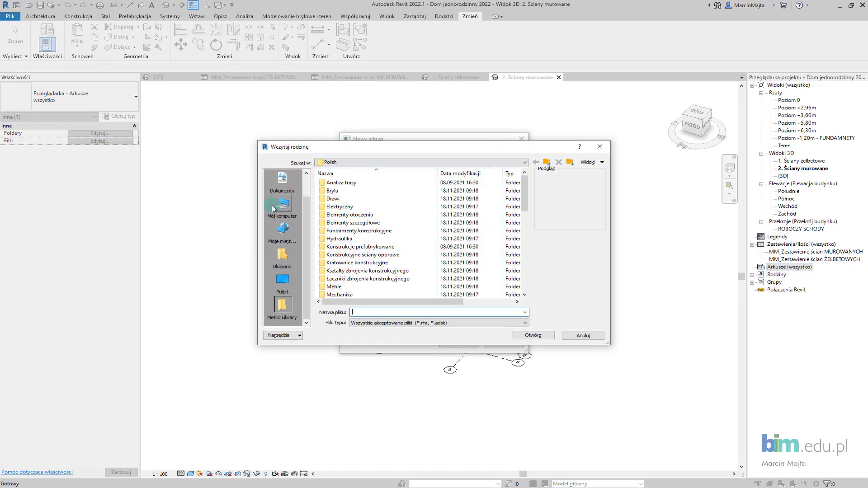
pyautogui.click(282, 279)
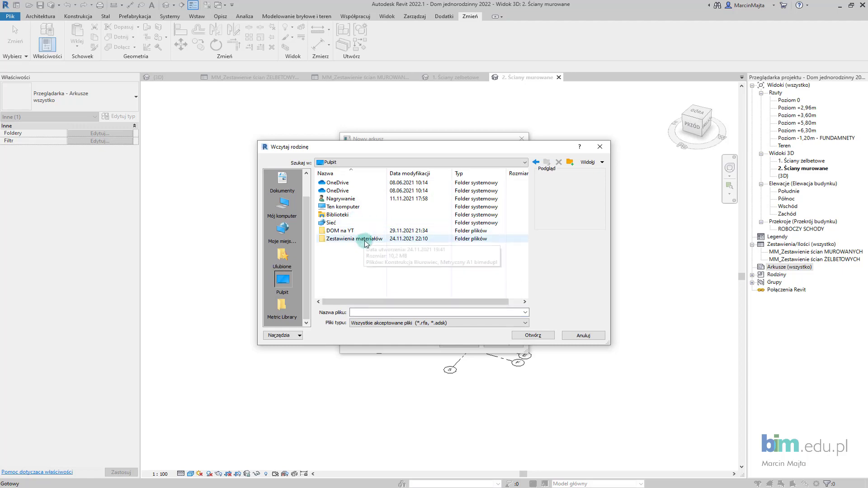
pyautogui.doubleClick(359, 231)
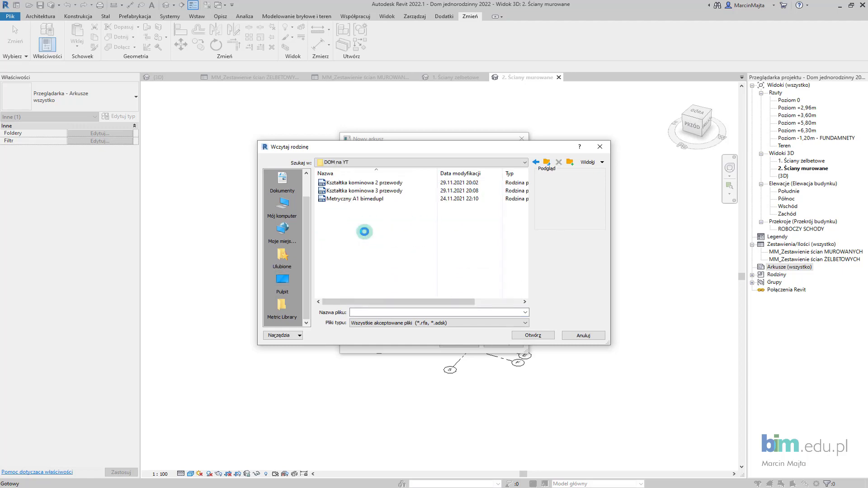
pyautogui.click(351, 198)
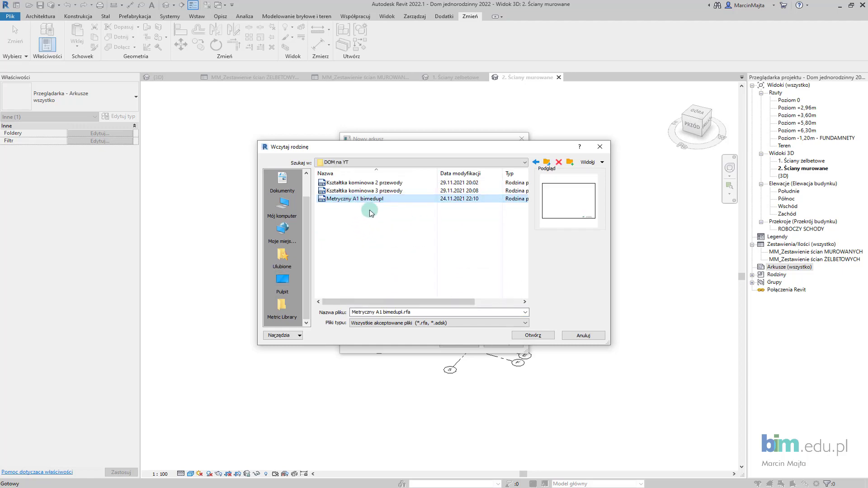
pyautogui.click(533, 335)
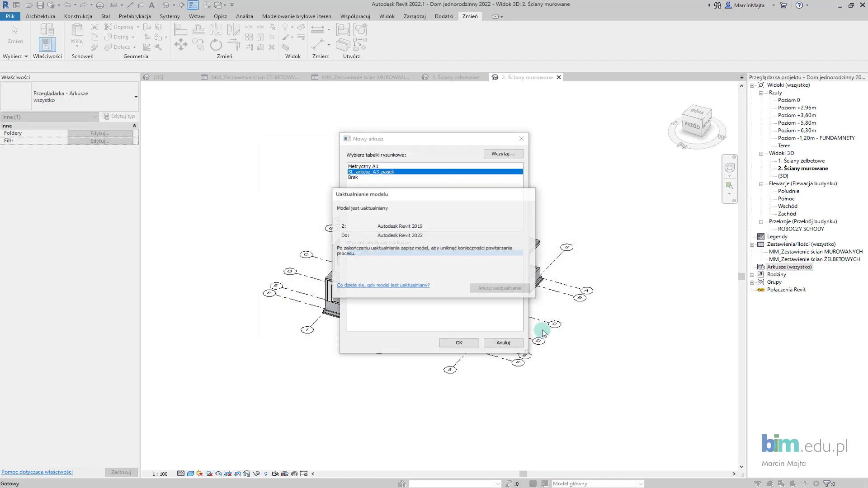
pyautogui.click(459, 343)
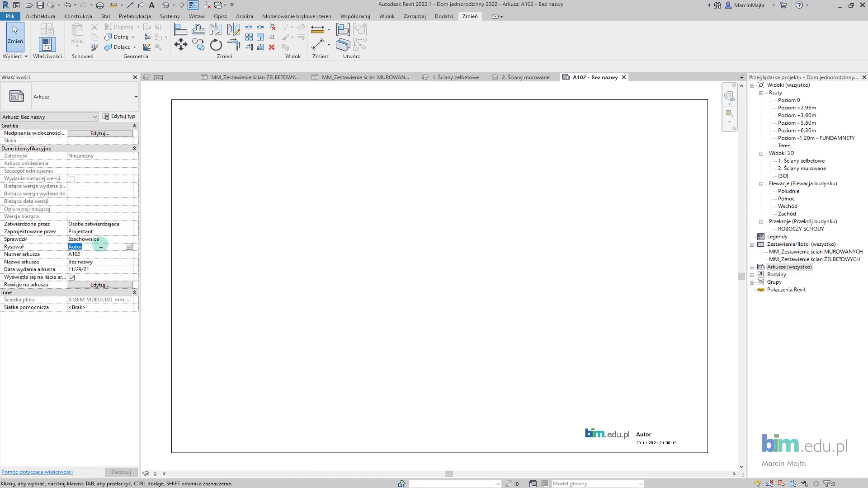
# Enter the drafter's name and title the sheet 'Zestawienie materiałów dla ścian MUROWANYCH i ŻELBETOWYCH'.
pyautogui.write('Marcin Majta')
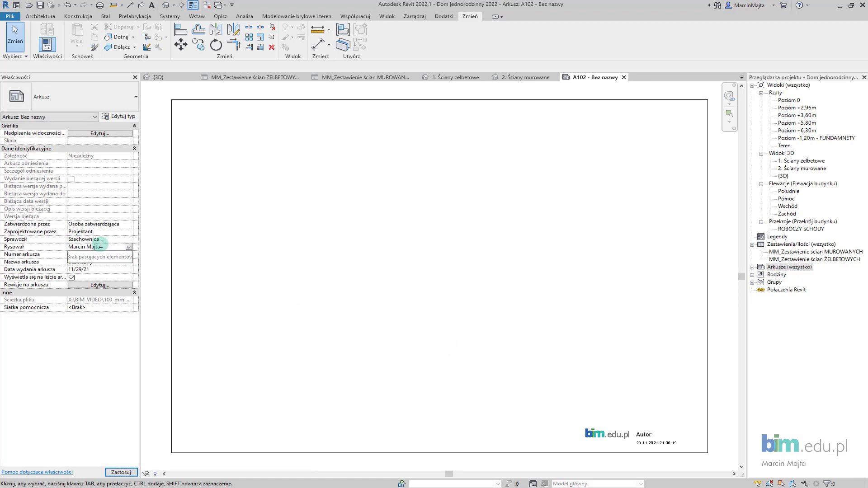
pyautogui.press('Return')
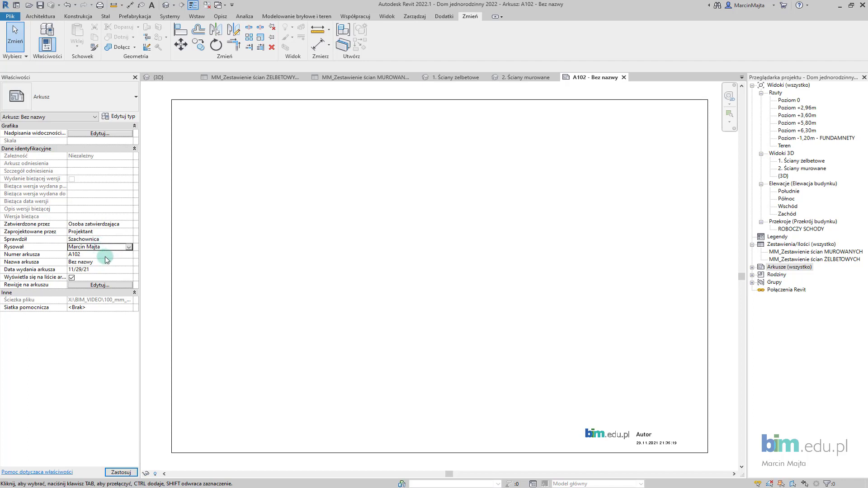
pyautogui.click(108, 263)
pyautogui.write('Ze')
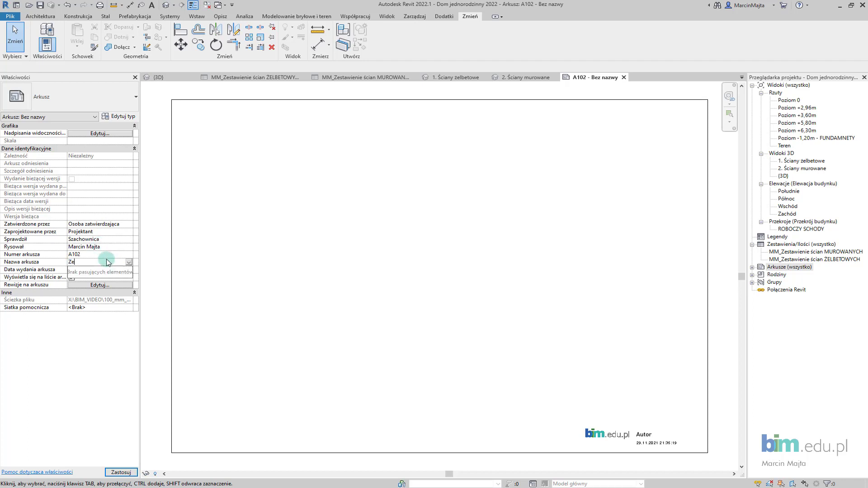
pyautogui.write('stawie')
pyautogui.write('an')
pyautogui.write('LBETOWYCH')
pyautogui.press('Return')
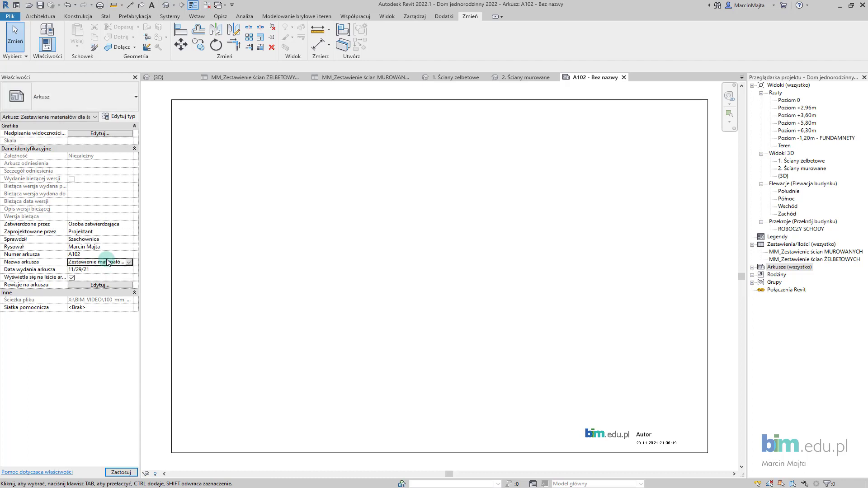
# Place the MUROWANYCH schedule at the lower left and ŻELBETOWYCH at the right of A102.
pyautogui.click(752, 267)
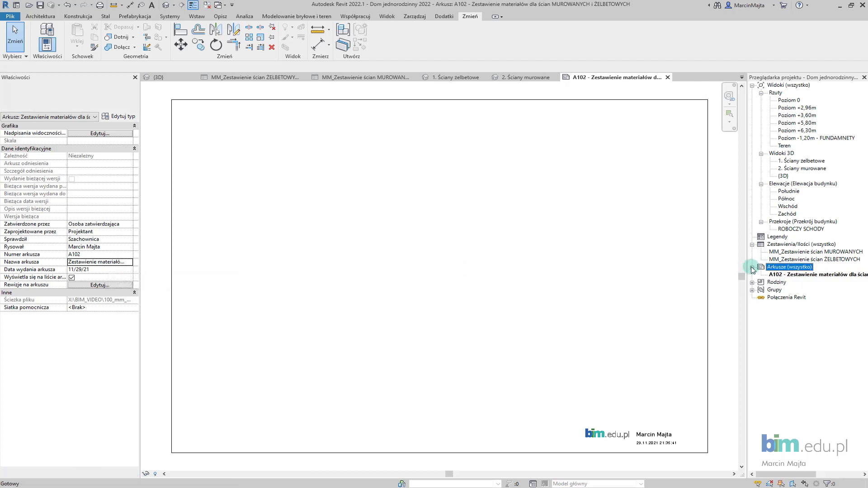
pyautogui.click(751, 267)
pyautogui.click(752, 267)
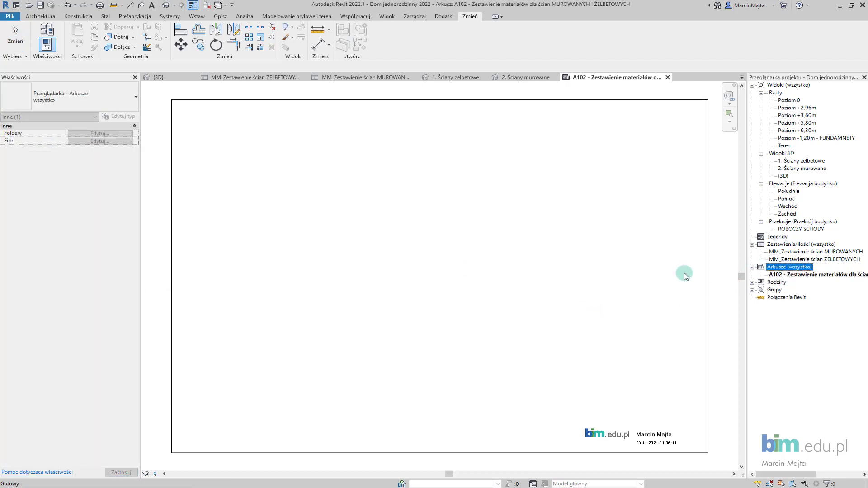
pyautogui.click(642, 267)
pyautogui.scroll(-1, 622, 271)
pyautogui.moveTo(623, 271); pyautogui.dragTo(606, 283, button='middle')
pyautogui.click(721, 229)
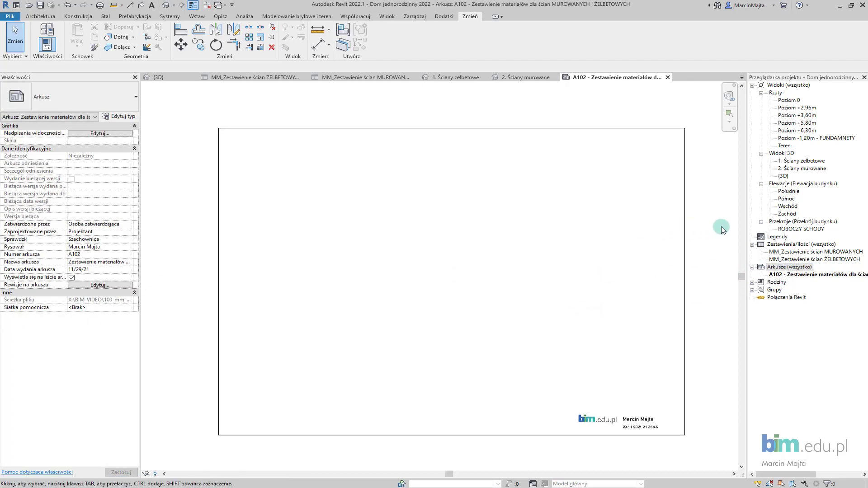
pyautogui.moveTo(800, 252); pyautogui.dragTo(344, 351)
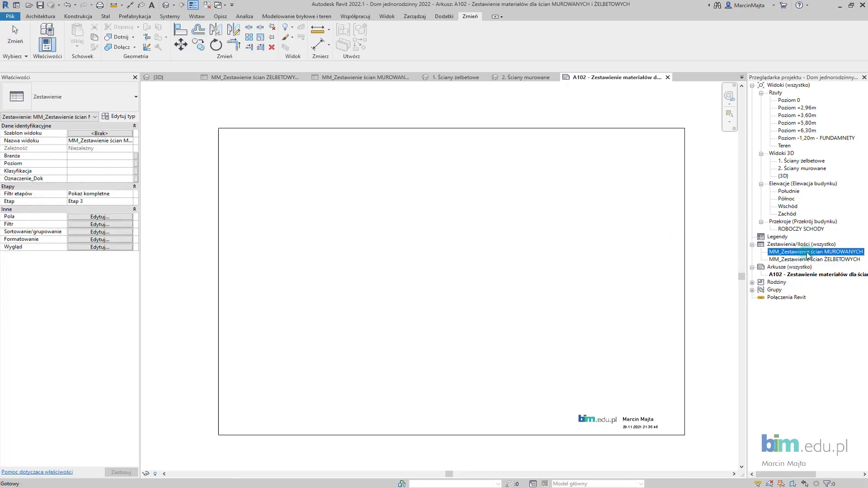
pyautogui.click(294, 353)
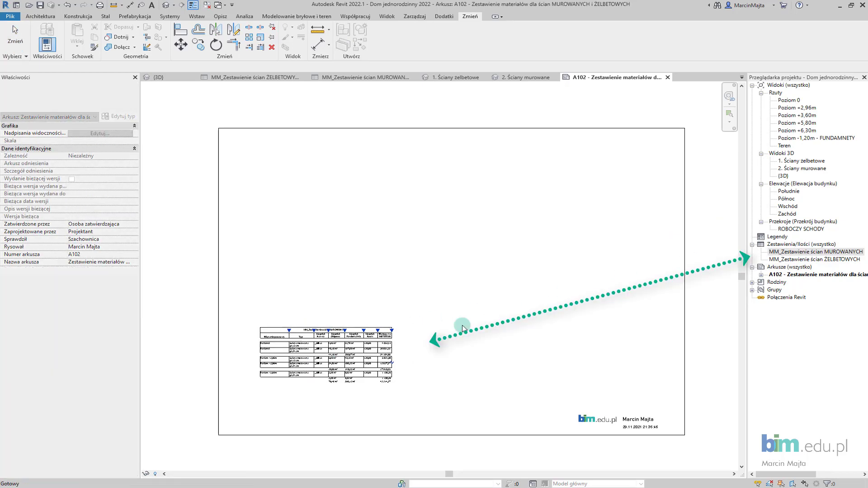
pyautogui.click(805, 259)
pyautogui.moveTo(805, 262)
pyautogui.mouseDown()
pyautogui.moveTo(558, 339)
pyautogui.moveTo(526, 339)
pyautogui.mouseUp()
pyautogui.click(557, 339)
# In the MUROWANYCH schedule, narrow Wiązanie podstawy and widen Typ, Powierzchnia and Wartość.
pyautogui.click(289, 335)
pyautogui.scroll(3, 285, 340)
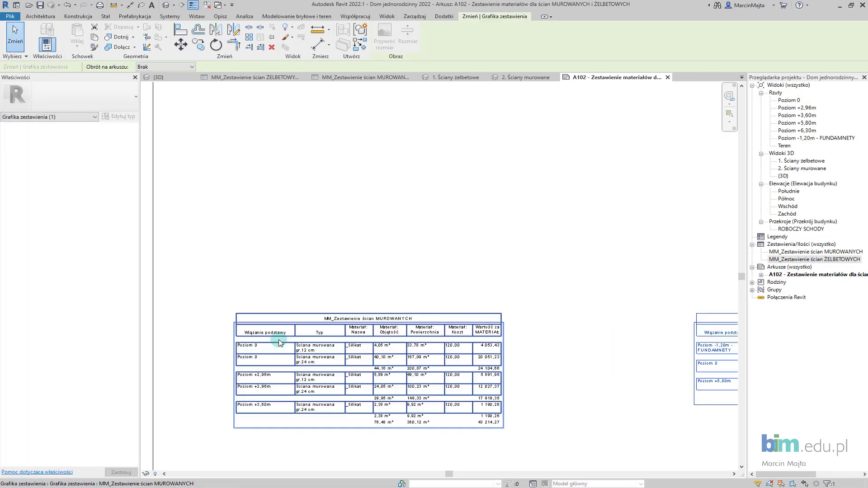
pyautogui.moveTo(296, 321); pyautogui.dragTo(290, 321)
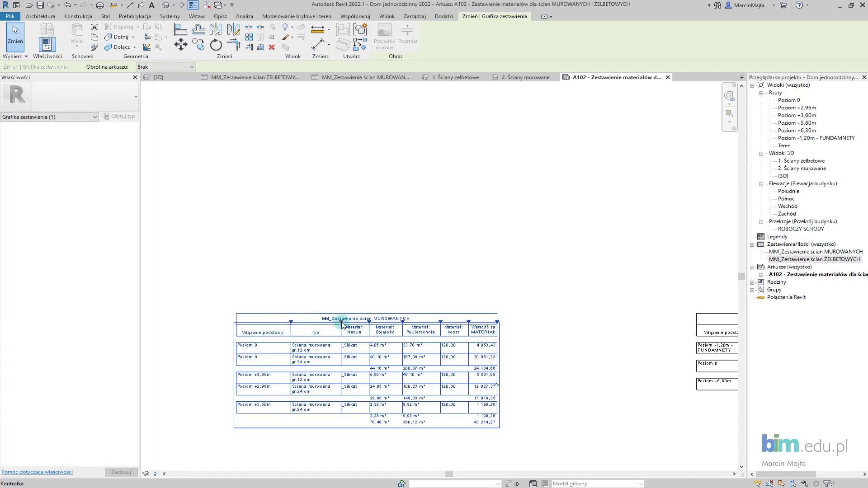
pyautogui.moveTo(341, 321); pyautogui.dragTo(473, 324)
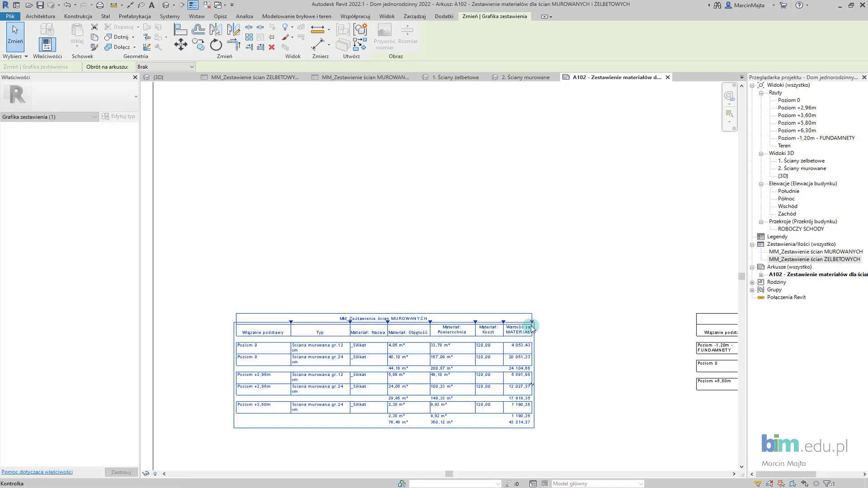
pyautogui.moveTo(531, 322); pyautogui.dragTo(536, 322)
pyautogui.scroll(-2, 587, 332)
# Widen the ŻELBETOWYCH schedule's Typ column so wall types fit on one line.
pyautogui.moveTo(597, 330); pyautogui.dragTo(478, 320, button='middle')
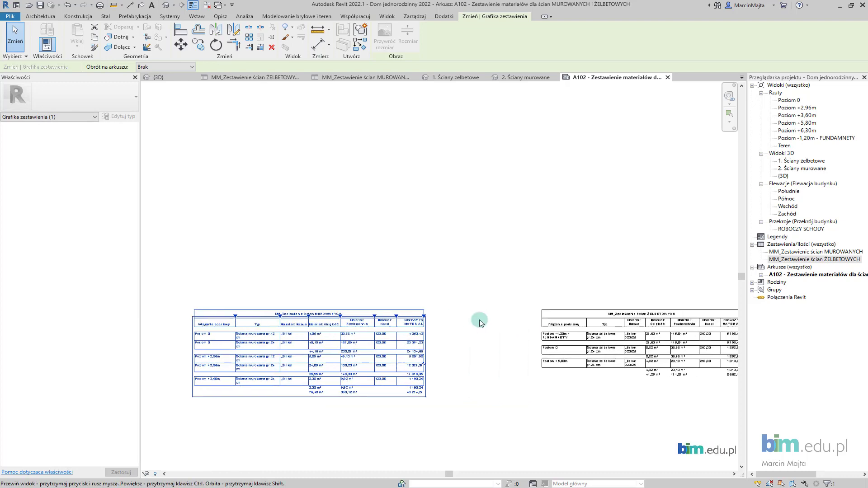
pyautogui.click(626, 319)
pyautogui.moveTo(626, 319); pyautogui.dragTo(518, 307, button='middle')
pyautogui.scroll(3, 517, 307)
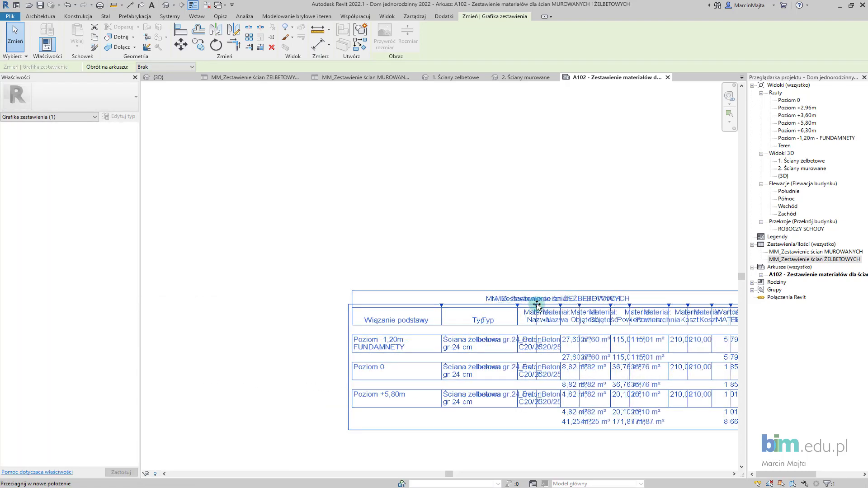
pyautogui.moveTo(517, 306); pyautogui.dragTo(600, 318)
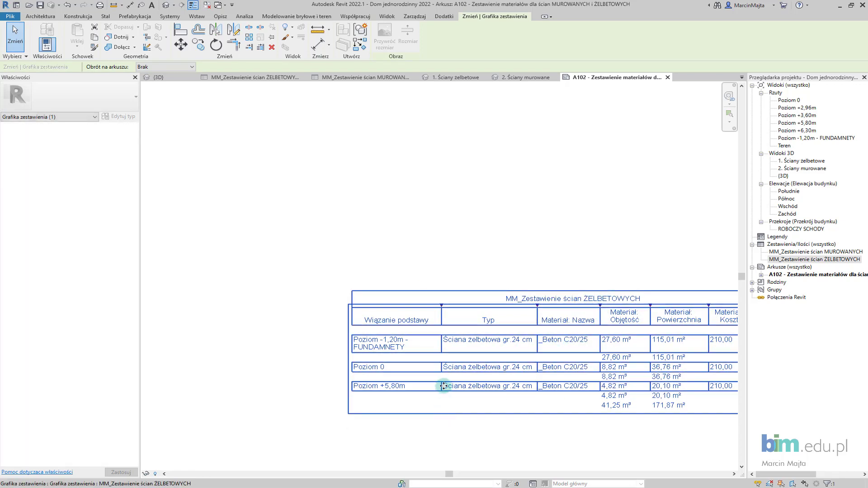
pyautogui.scroll(-5, 445, 387)
pyautogui.moveTo(395, 286); pyautogui.dragTo(428, 290, button='middle')
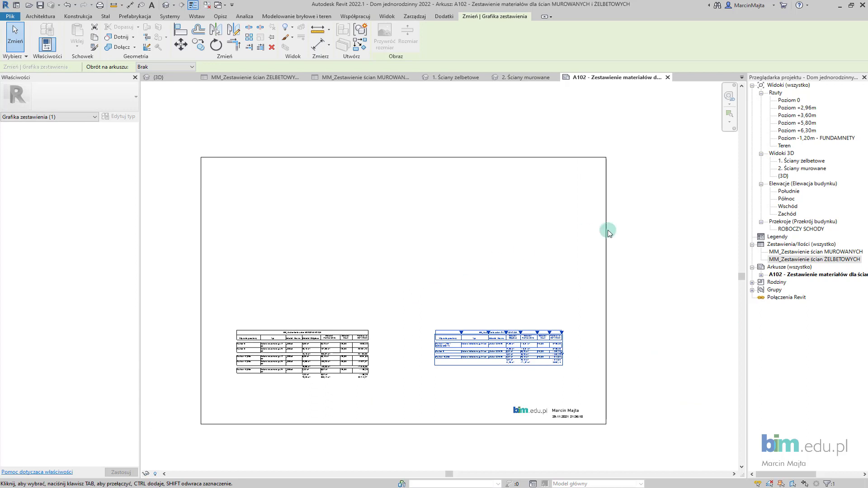
# Open 1. Ściany żelbetowe and select all 233 model elements except grids.
pyautogui.click(207, 8)
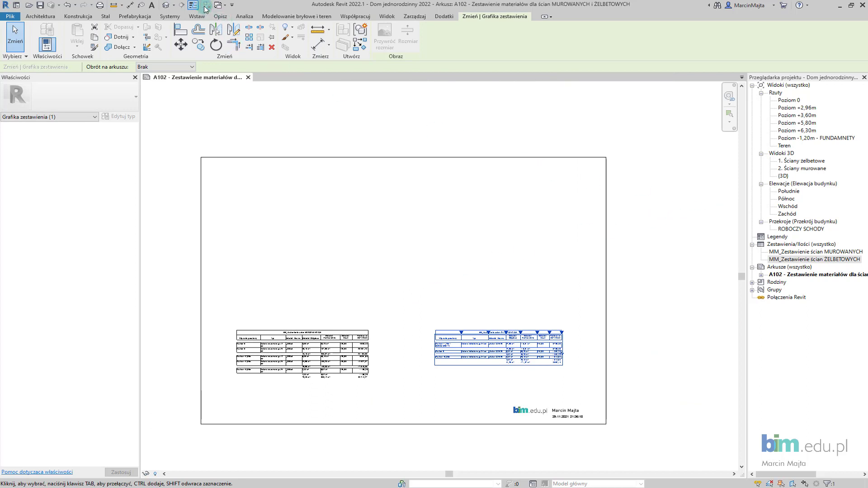
pyautogui.doubleClick(784, 162)
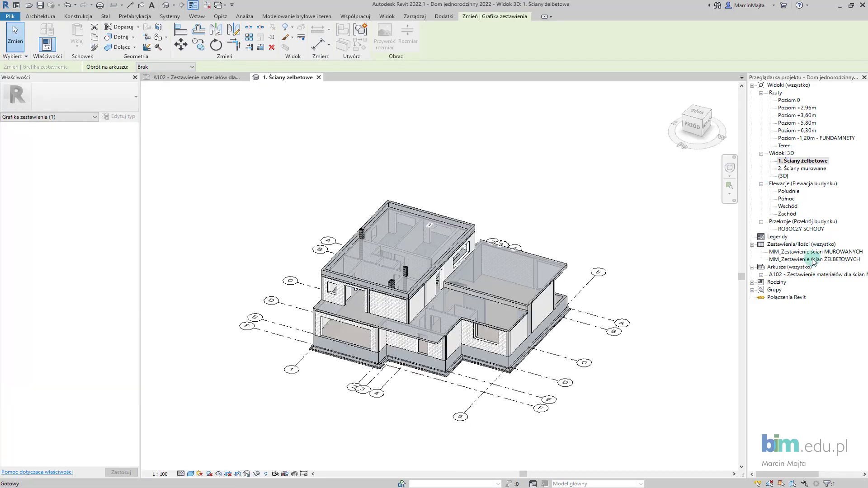
pyautogui.doubleClick(812, 260)
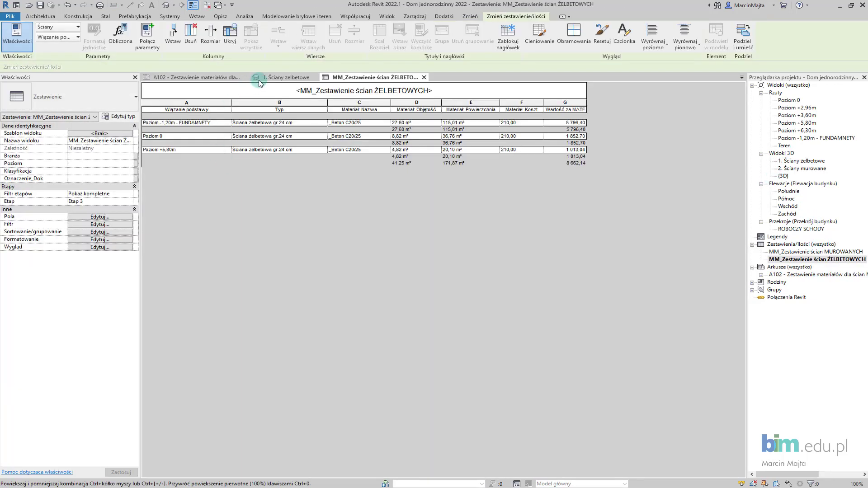
pyautogui.click(261, 80)
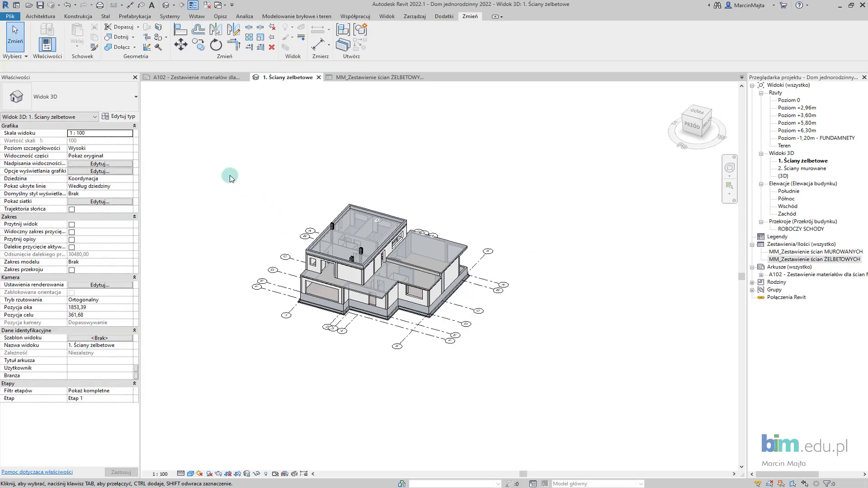
pyautogui.moveTo(230, 175); pyautogui.dragTo(559, 393)
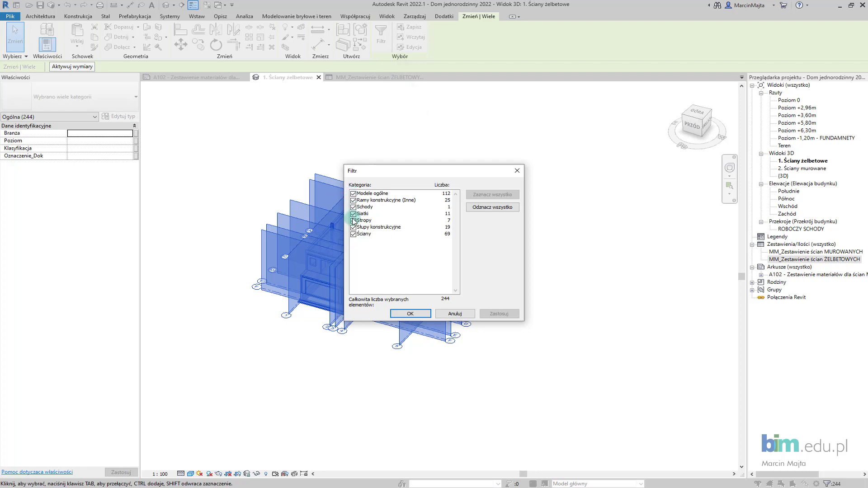
pyautogui.click(352, 213)
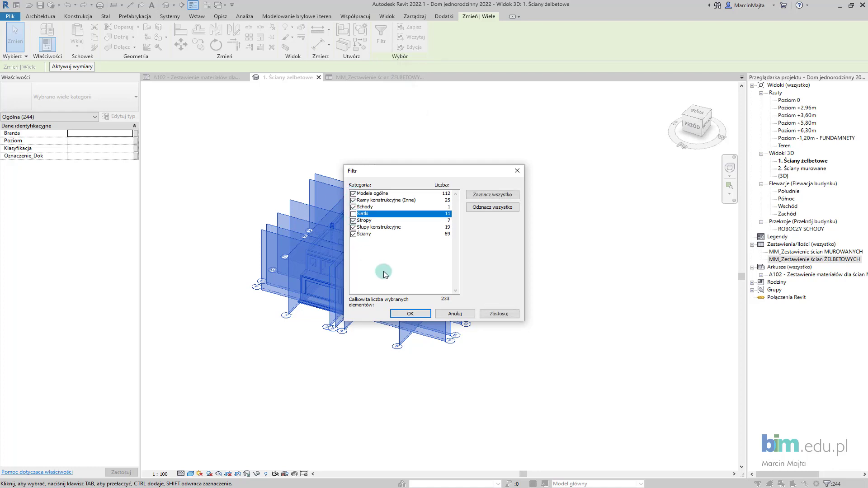
pyautogui.click(498, 313)
pyautogui.click(431, 313)
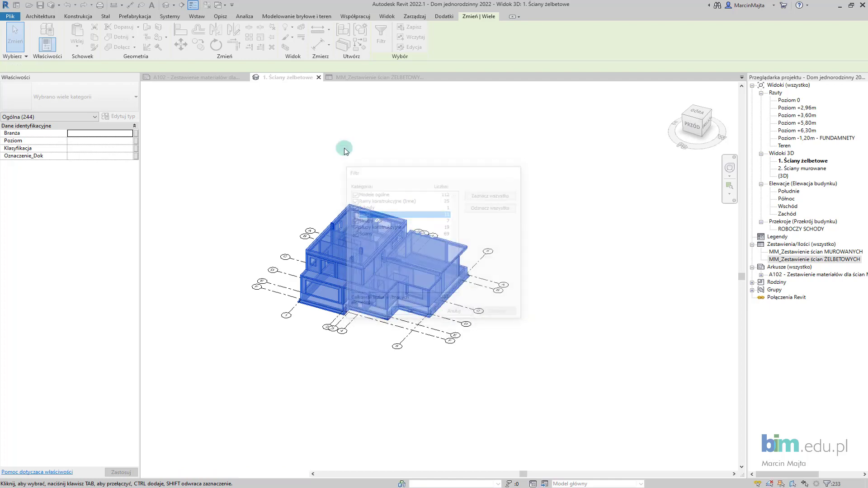
# Override the selected elements to 80% surface transparency and reframe the ghosted model.
pyautogui.rightClick(331, 132)
pyautogui.moveTo(392, 182)
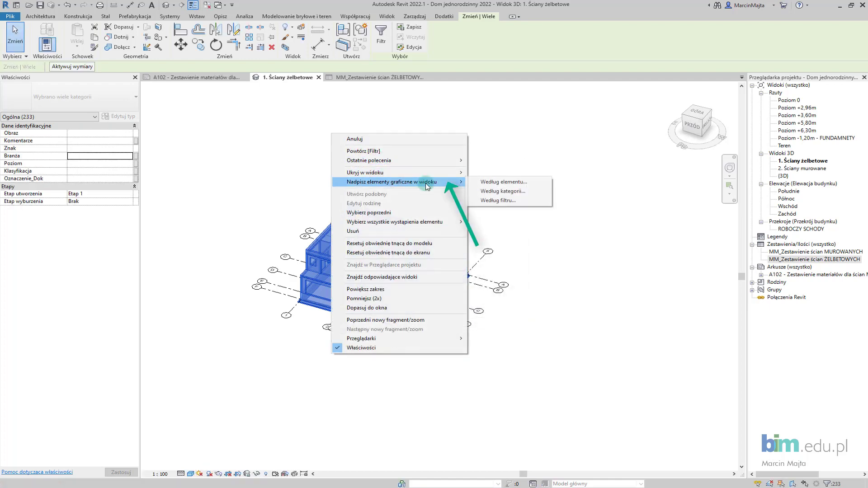
pyautogui.click(474, 182)
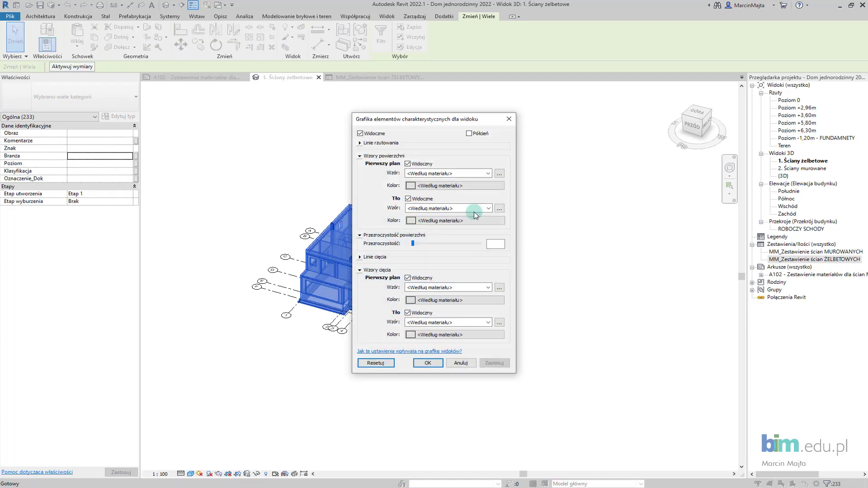
pyautogui.click(468, 245)
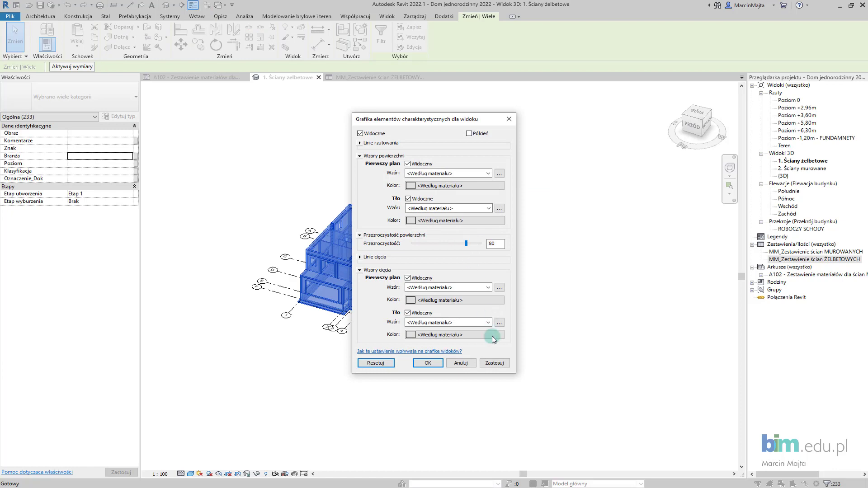
pyautogui.click(494, 363)
pyautogui.click(437, 363)
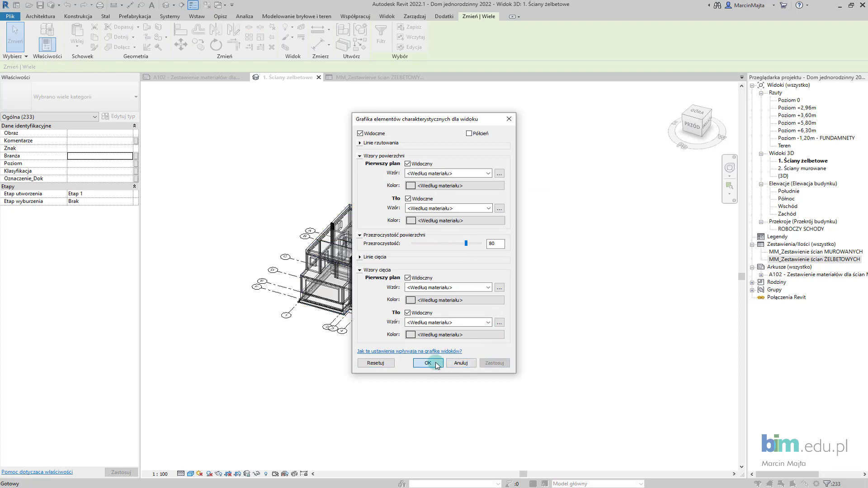
pyautogui.click(514, 195)
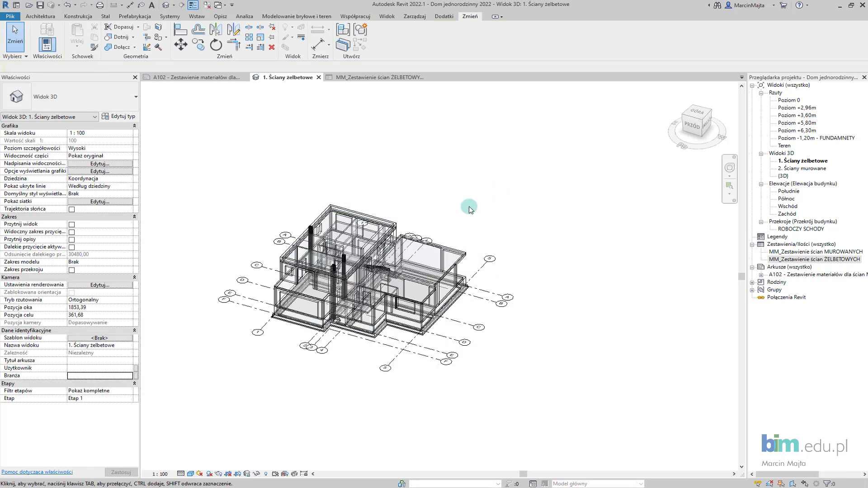
pyautogui.scroll(2, 498, 194)
pyautogui.scroll(2, 498, 194)
pyautogui.scroll(2, 498, 194)
pyautogui.moveTo(498, 194); pyautogui.dragTo(544, 198, button='middle')
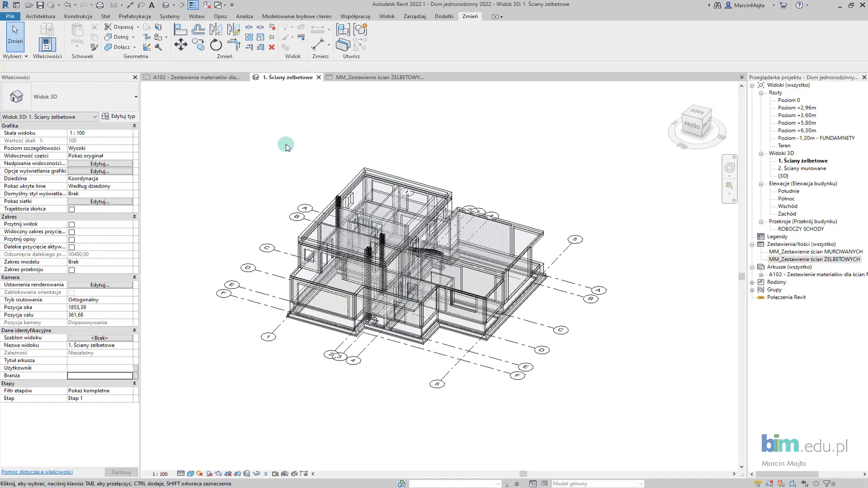
# Turn off the Materiał: Nazwa footer in the ŻELBETOWYCH schedule's sorting/grouping settings.
pyautogui.click(363, 77)
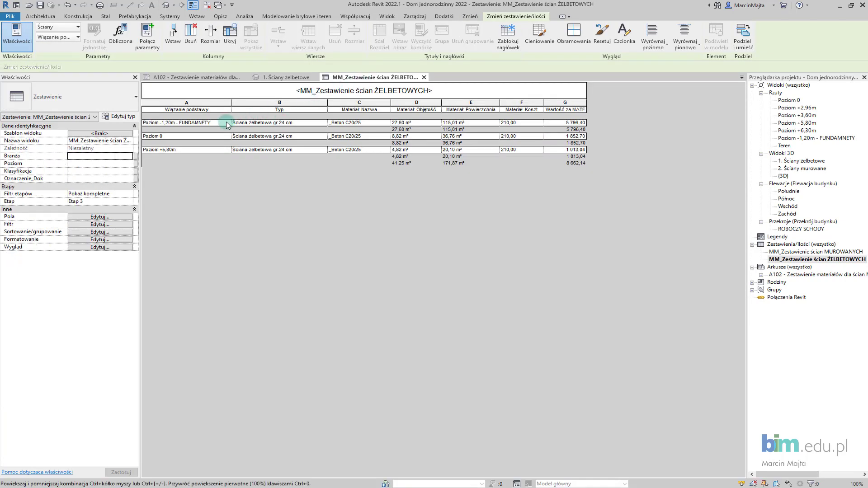
pyautogui.click(205, 124)
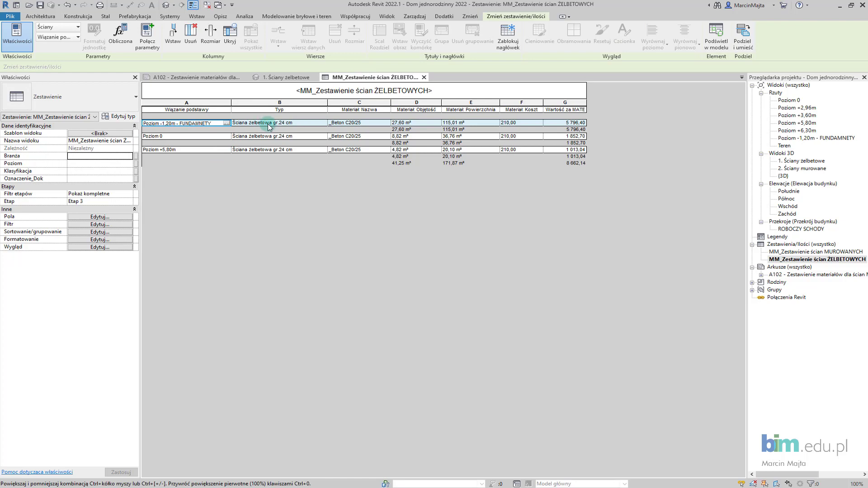
pyautogui.click(112, 224)
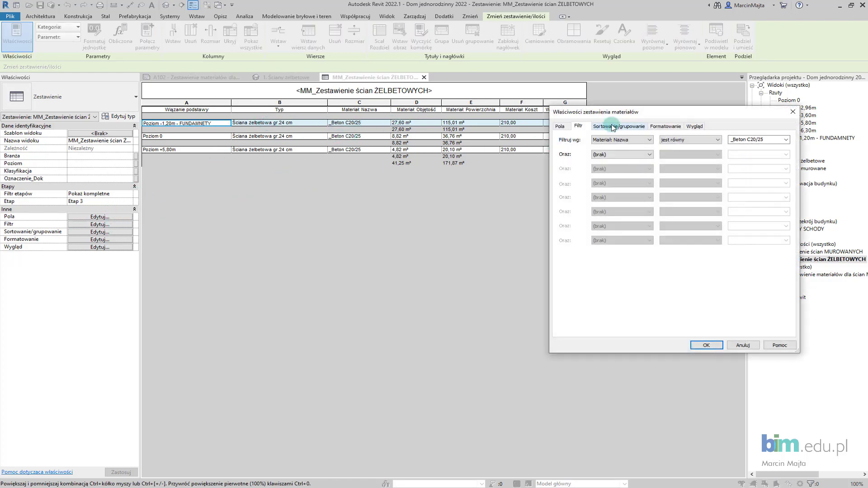
pyautogui.click(613, 127)
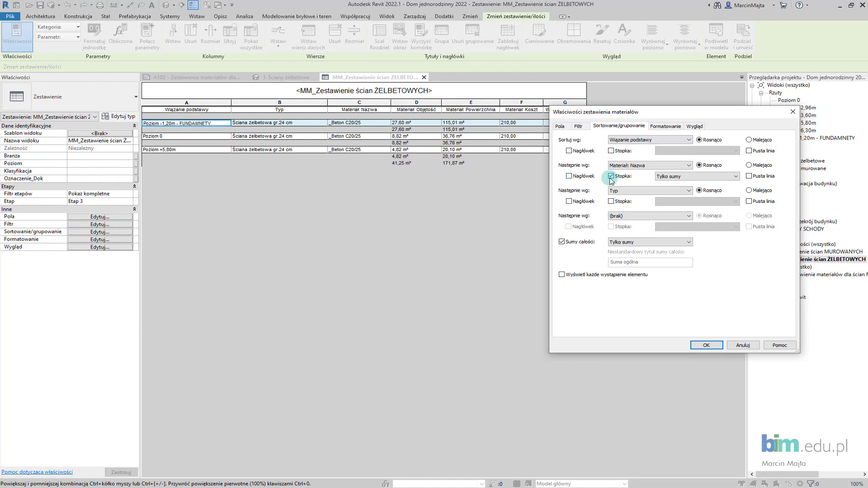
pyautogui.click(611, 176)
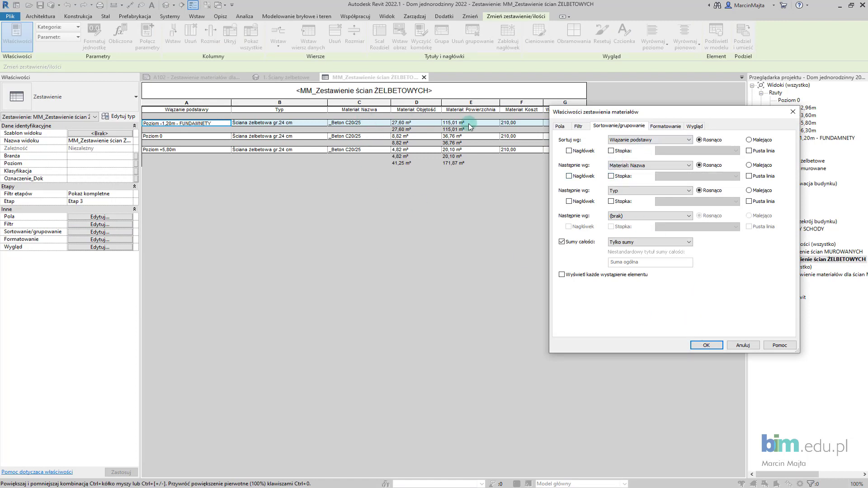
pyautogui.click(718, 347)
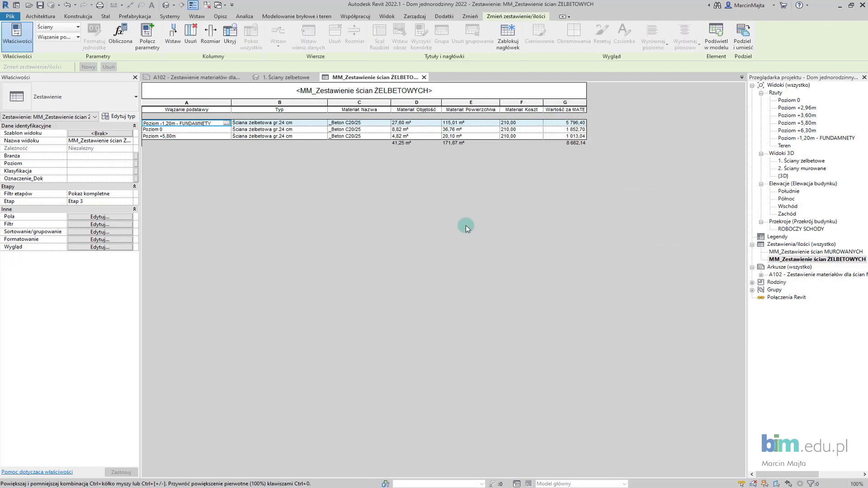
pyautogui.moveTo(352, 123); pyautogui.dragTo(368, 144)
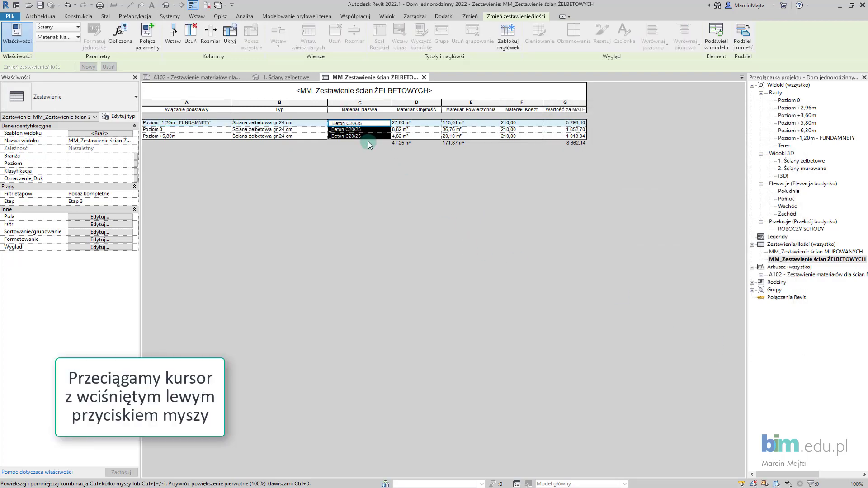
# Override the selected concrete walls with solid fill RGB 128-255-128 at 9% transparency.
pyautogui.click(285, 78)
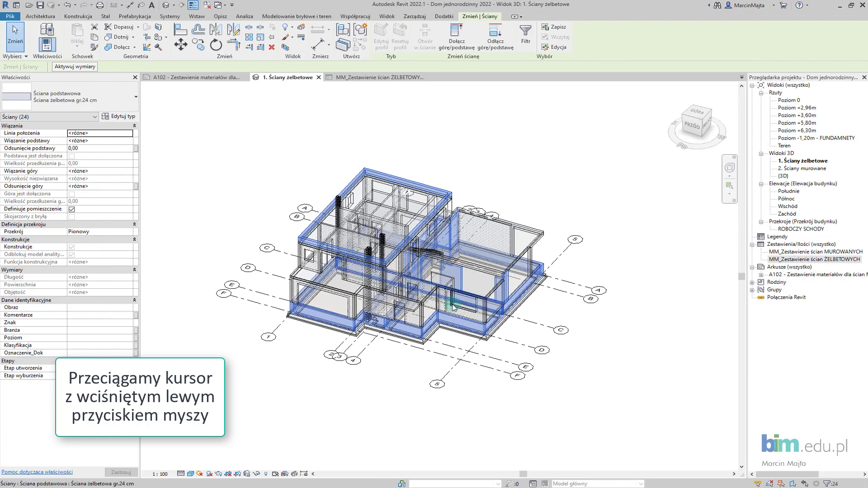
pyautogui.rightClick(238, 150)
pyautogui.moveTo(299, 198)
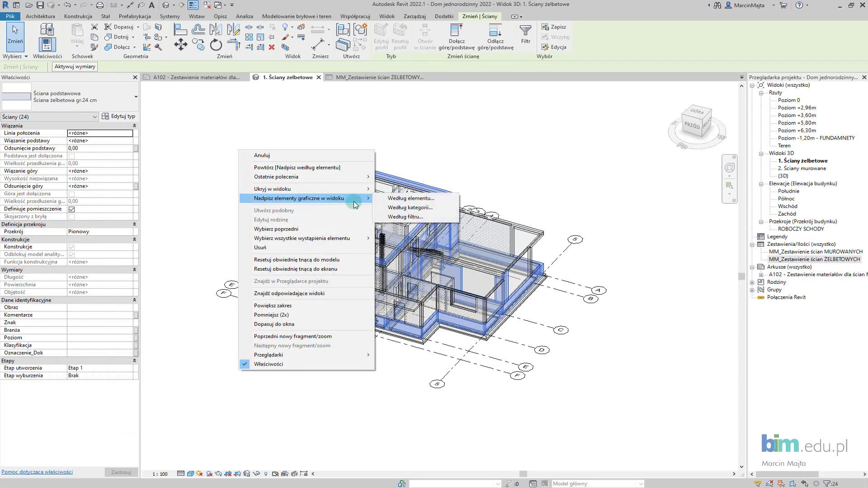
pyautogui.click(392, 200)
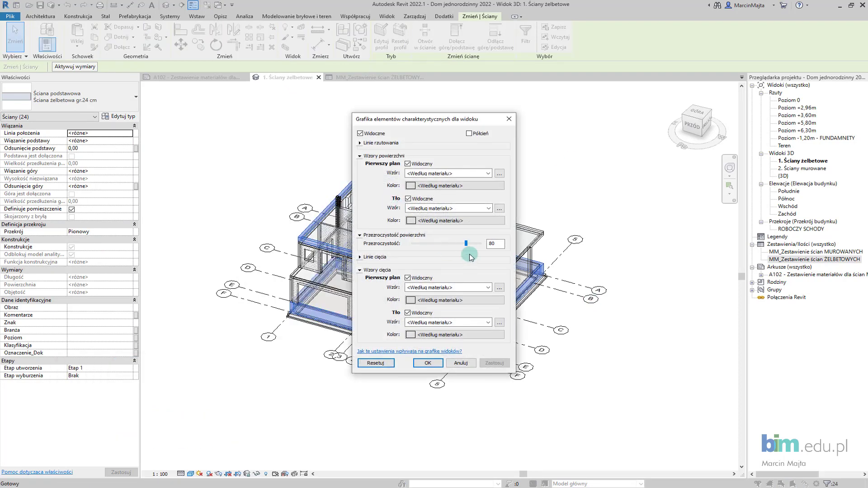
pyautogui.moveTo(470, 257); pyautogui.dragTo(426, 245)
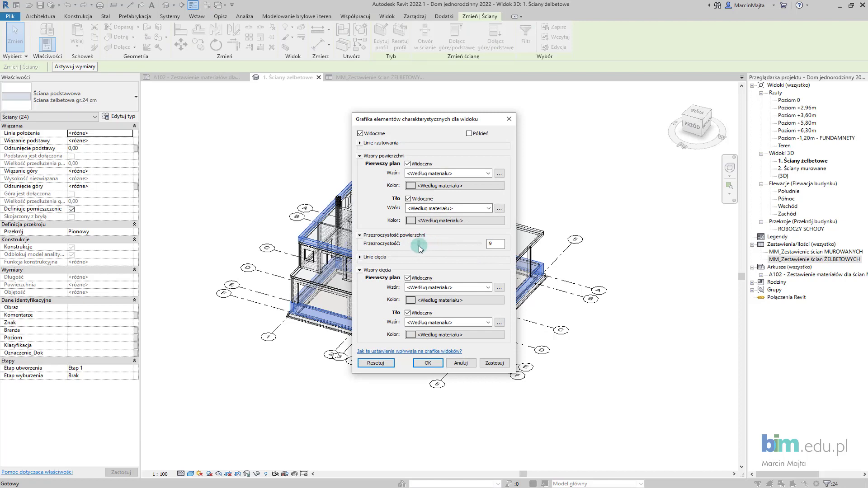
pyautogui.click(488, 208)
pyautogui.click(464, 223)
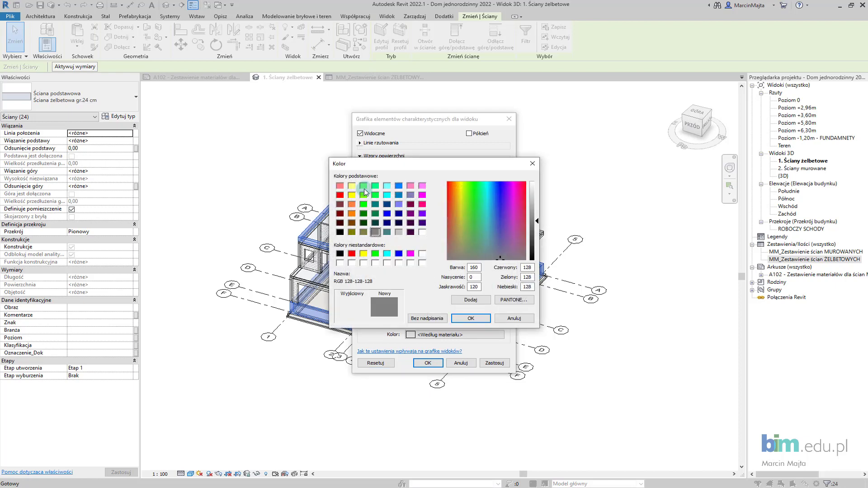
pyautogui.click(364, 185)
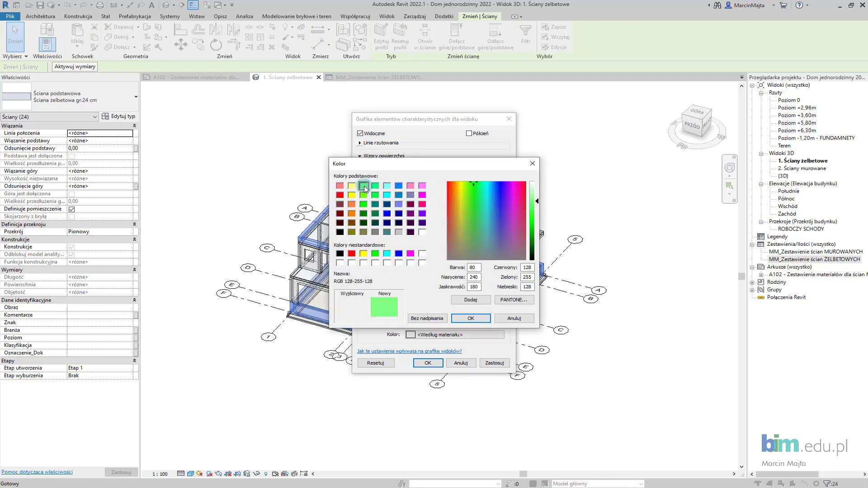
pyautogui.click(471, 318)
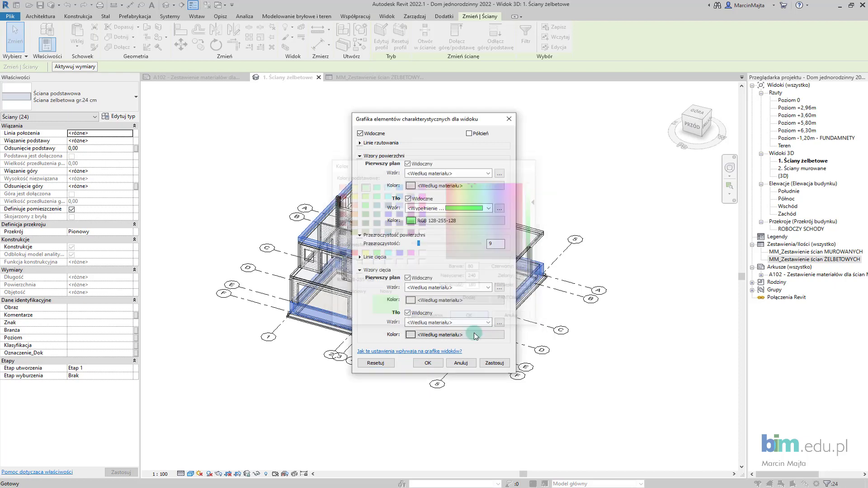
pyautogui.click(494, 363)
pyautogui.click(437, 363)
pyautogui.click(508, 406)
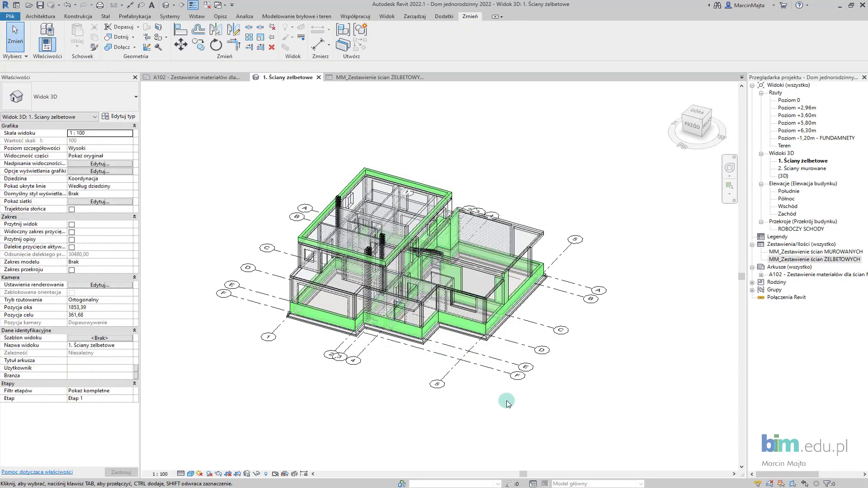
pyautogui.scroll(1, 476, 318)
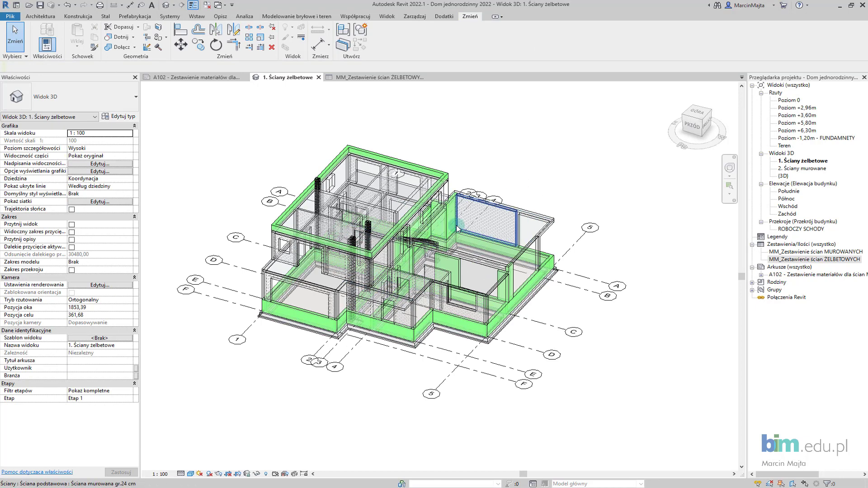
pyautogui.scroll(-1, 456, 224)
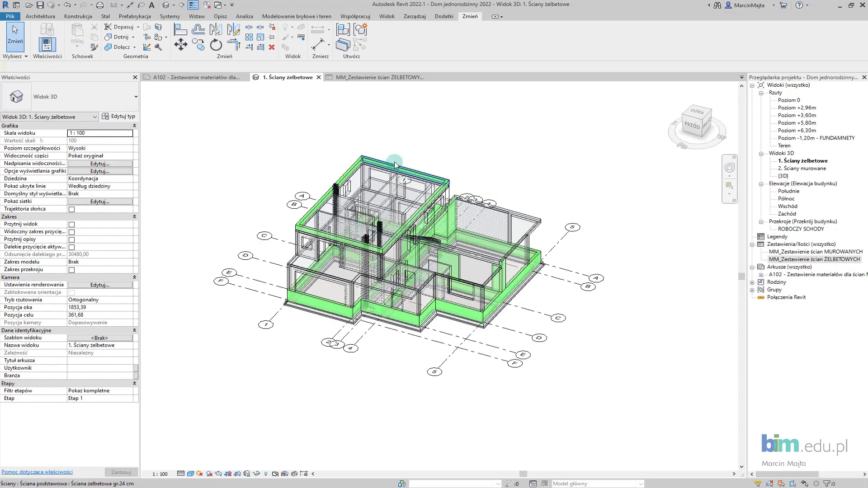
pyautogui.click(411, 127)
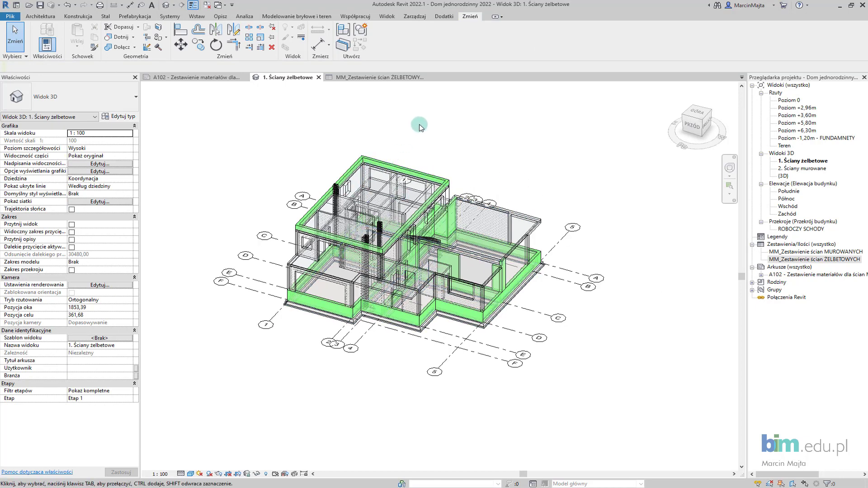
# Open 2. Ściany murowane and select the whole model except grids.
pyautogui.doubleClick(791, 169)
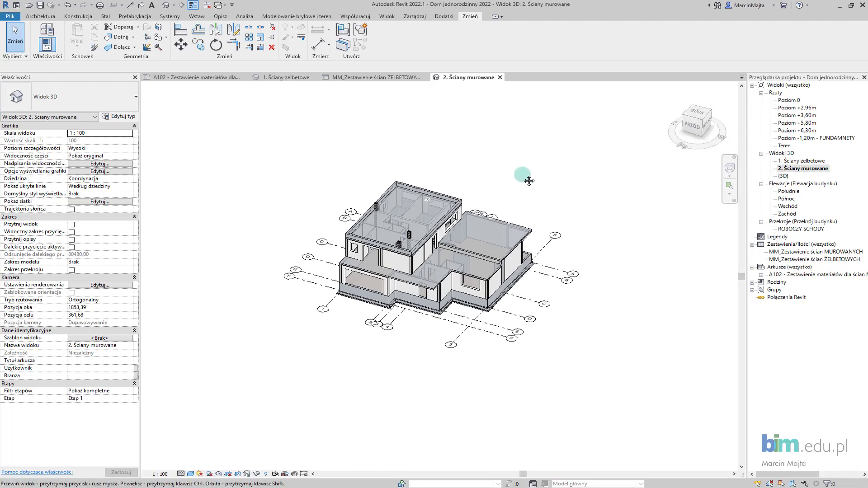
pyautogui.moveTo(240, 127); pyautogui.dragTo(593, 397)
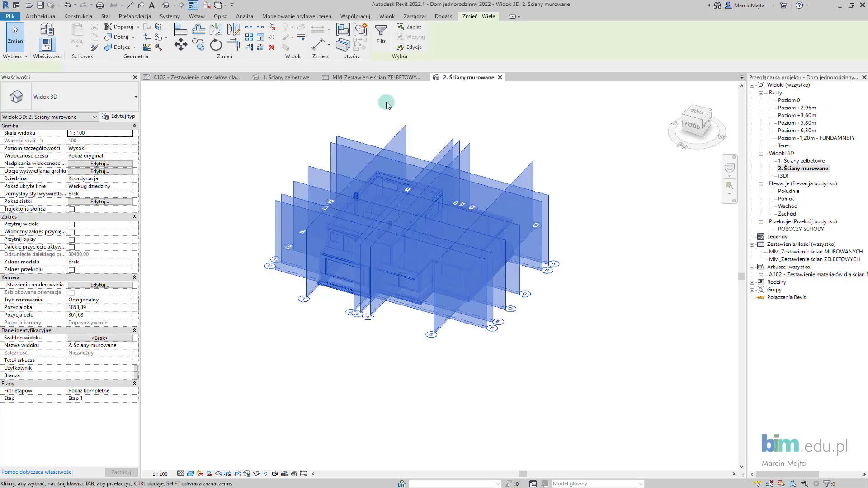
pyautogui.click(381, 34)
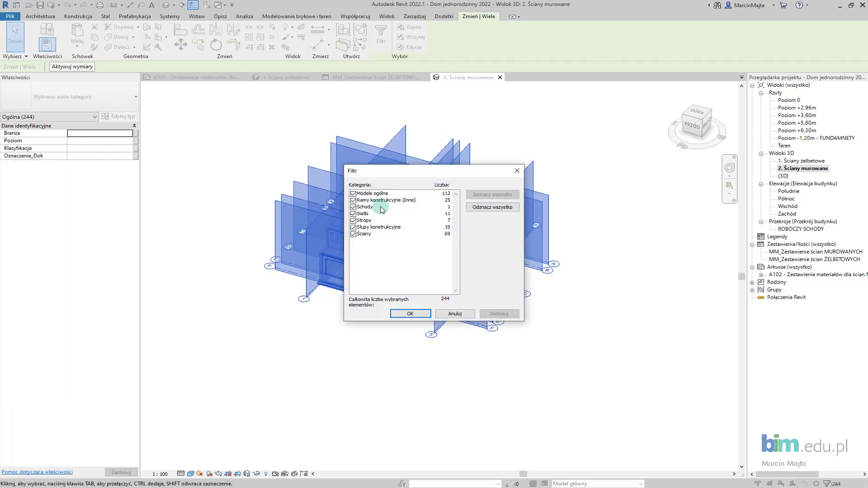
pyautogui.click(353, 213)
pyautogui.click(498, 314)
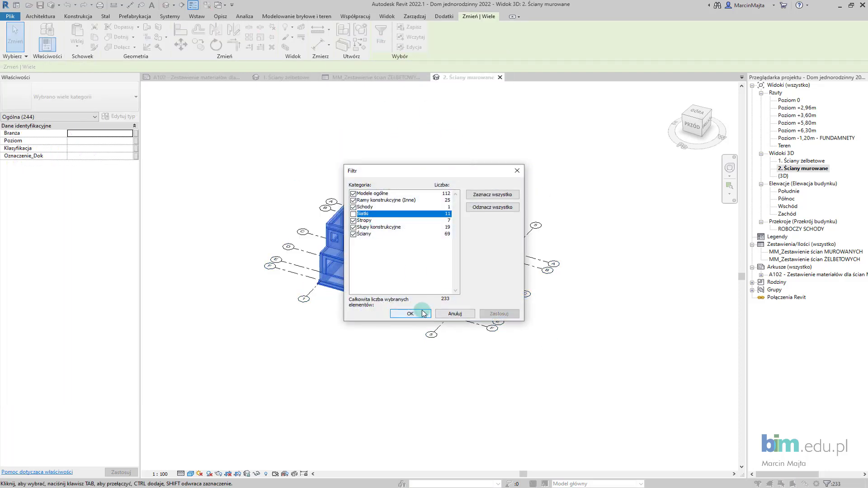
pyautogui.click(410, 314)
# Override the selected elements' surface transparency by element.
pyautogui.rightClick(250, 147)
pyautogui.moveTo(310, 194)
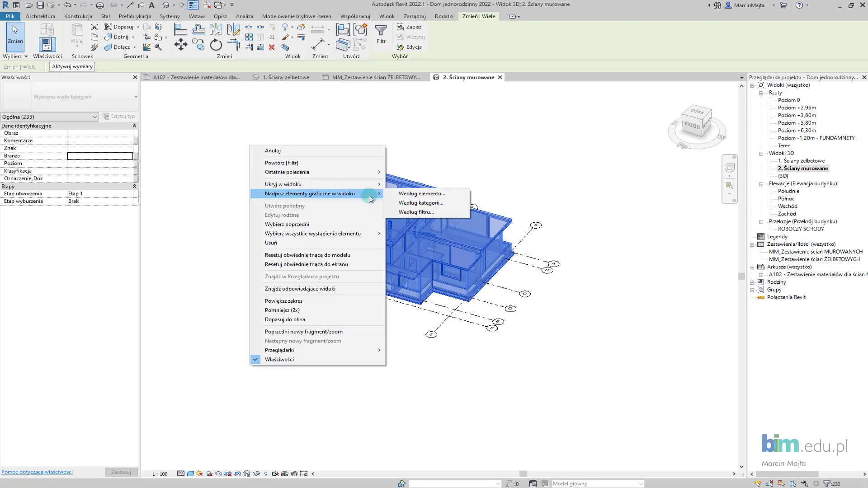
pyautogui.click(397, 195)
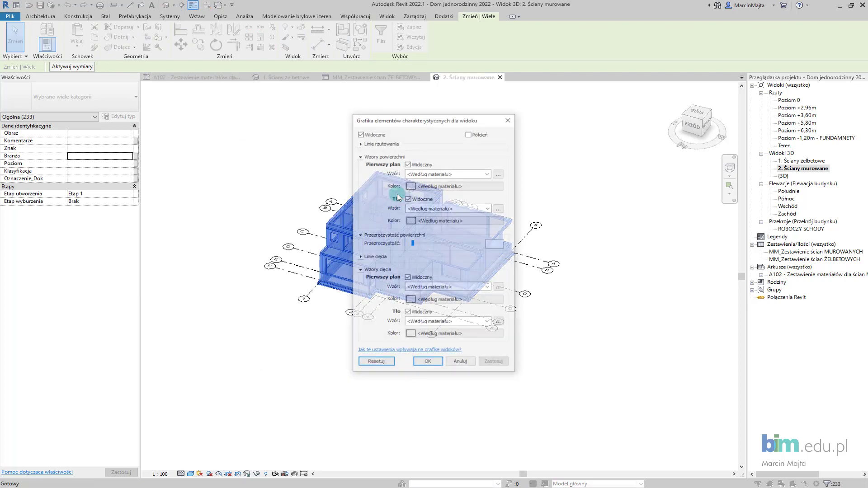
pyautogui.click(456, 245)
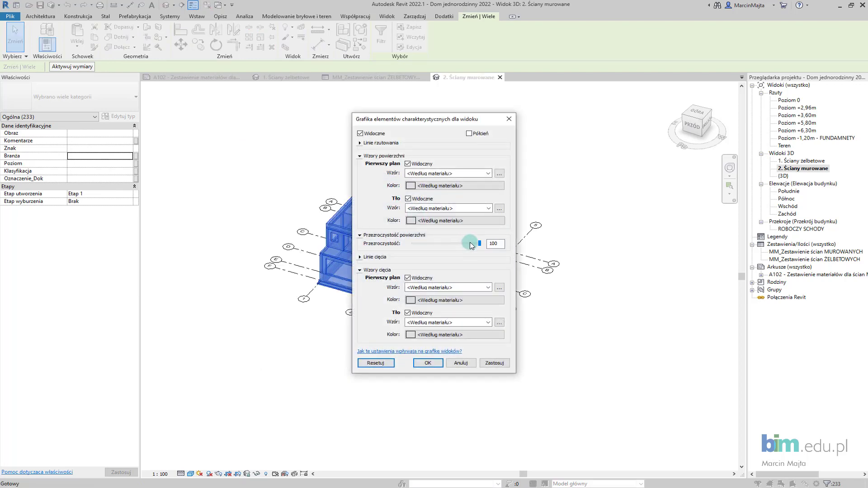
pyautogui.click(494, 363)
pyautogui.click(427, 363)
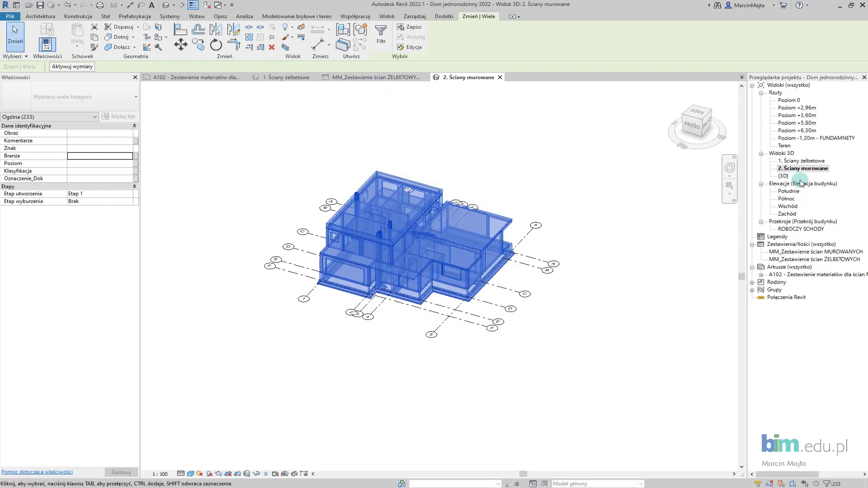
# Remove the per-level subtotal footers from the MM_Zestawienie ścian MUROWANYCH schedule's grouping.
pyautogui.doubleClick(810, 252)
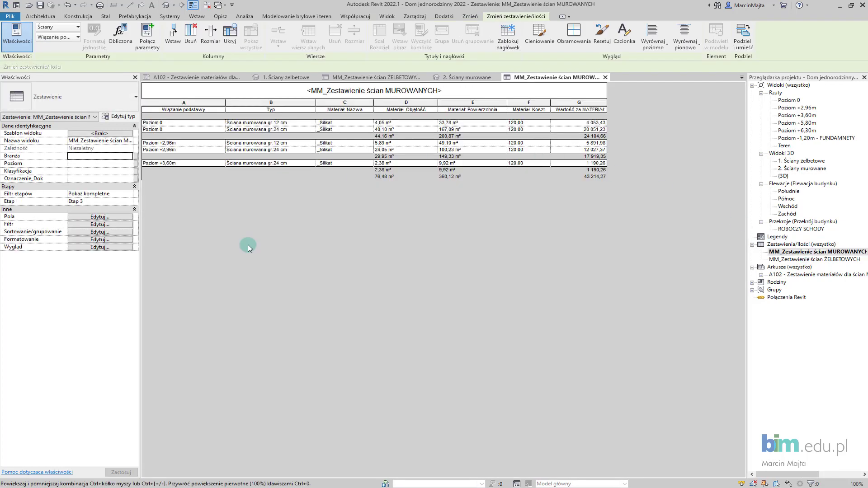
pyautogui.click(112, 233)
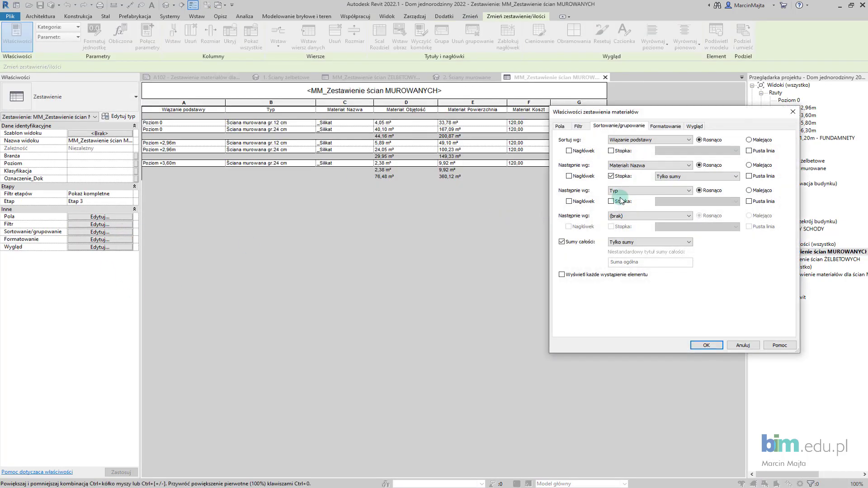
pyautogui.click(617, 176)
pyautogui.click(706, 345)
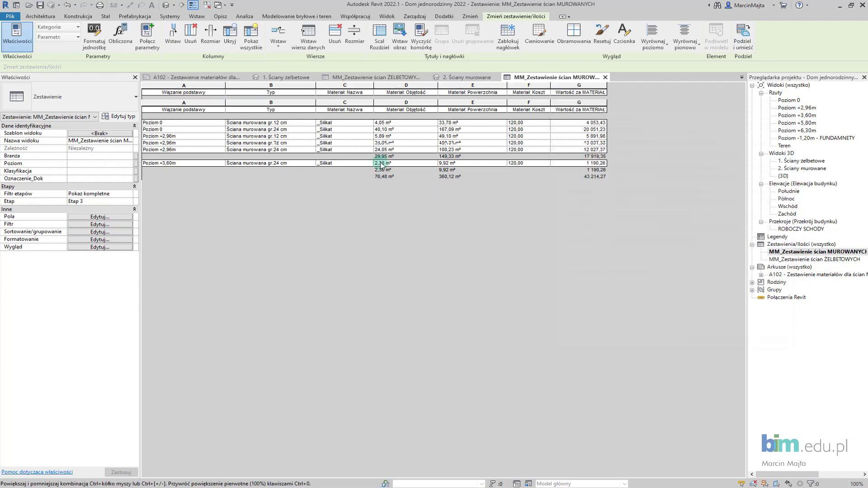
# Select all masonry walls through their Material Name cells and return to the 2. Ściany murowane view.
pyautogui.click(366, 123)
pyautogui.moveTo(365, 145); pyautogui.dragTo(366, 150)
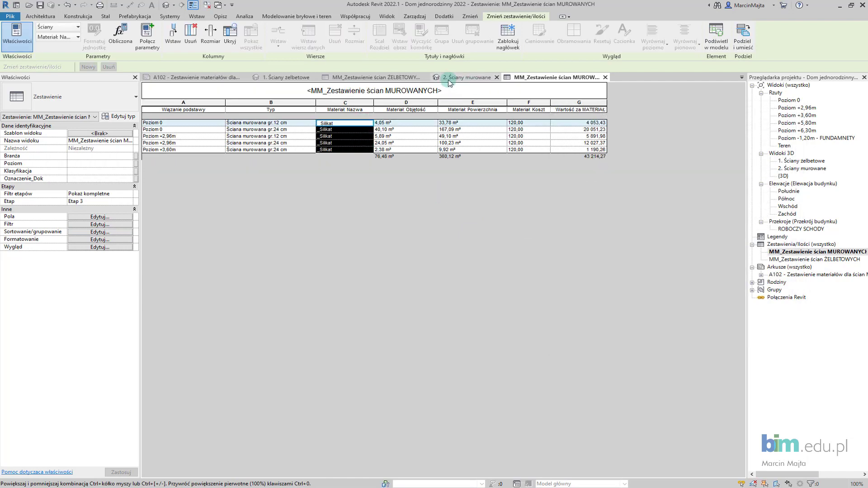
pyautogui.click(450, 82)
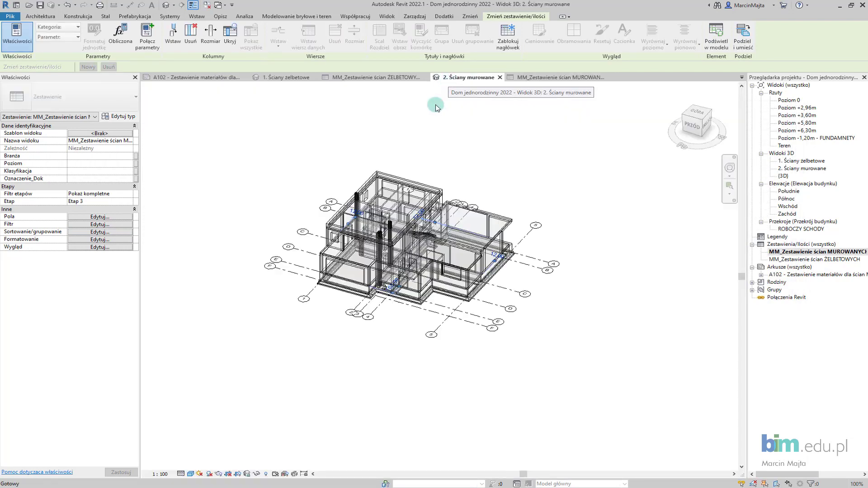
# Override the selected masonry walls with a solid pink fill (RGB 255-128-128) and transparency 9.
pyautogui.rightClick(295, 151)
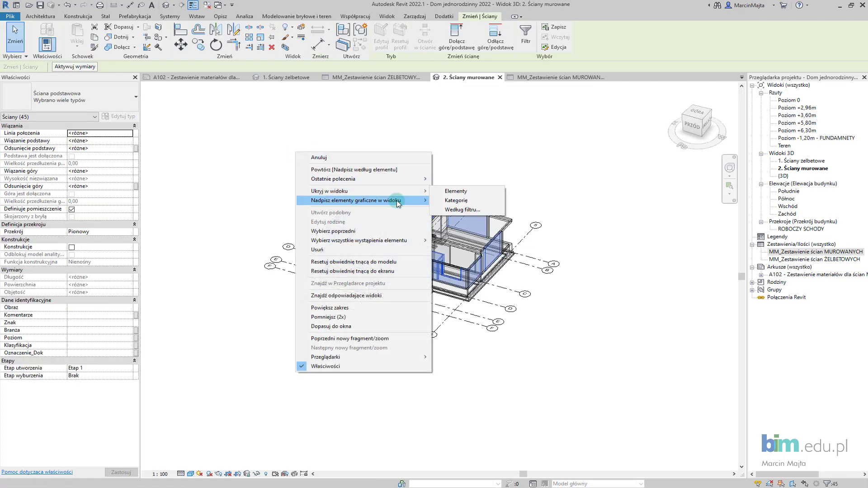
pyautogui.click(441, 206)
pyautogui.click(448, 208)
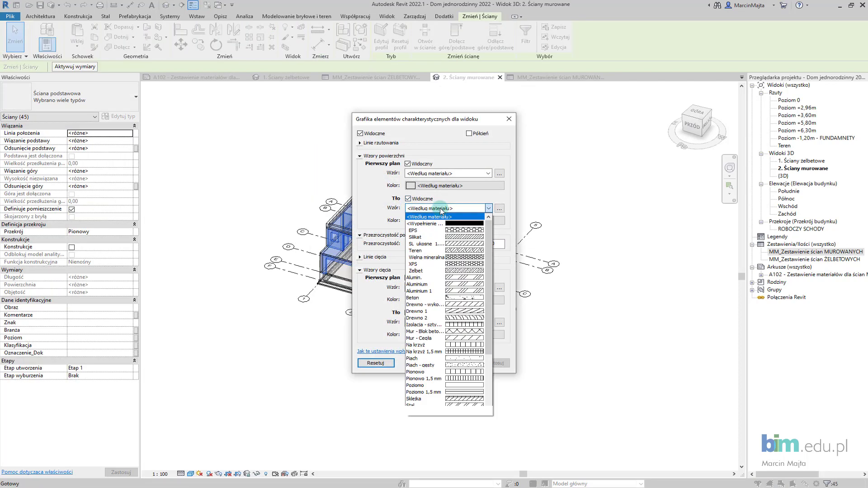
pyautogui.click(447, 221)
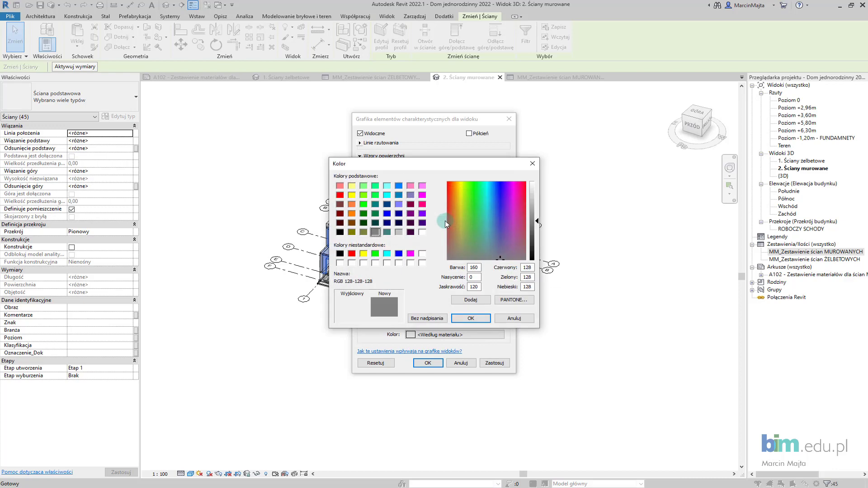
pyautogui.click(340, 186)
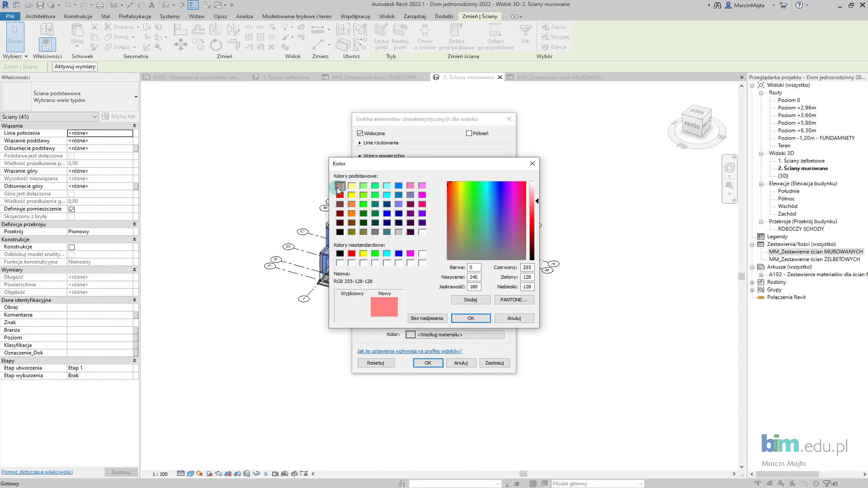
pyautogui.click(470, 318)
pyautogui.click(494, 362)
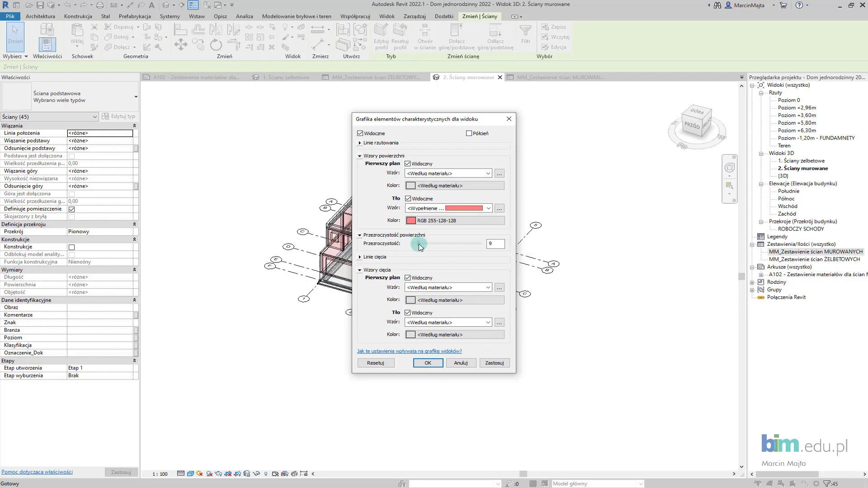
pyautogui.click(493, 363)
pyautogui.click(428, 363)
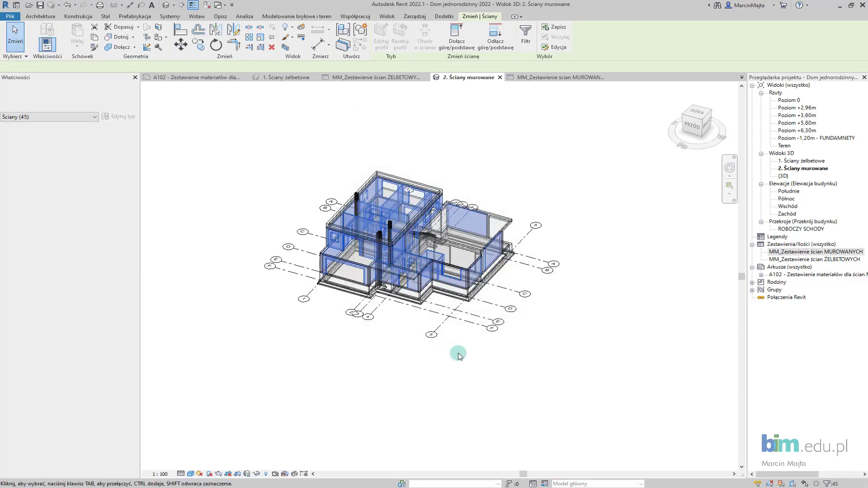
# Clear the wall selection, orbit the model, and open sheet A102.
pyautogui.click(457, 354)
pyautogui.scroll(2, 458, 355)
pyautogui.keyDown('shift'); pyautogui.moveTo(458, 354); pyautogui.dragTo(452, 326, button='middle'); pyautogui.keyUp('shift')
pyautogui.scroll(-2, 452, 326)
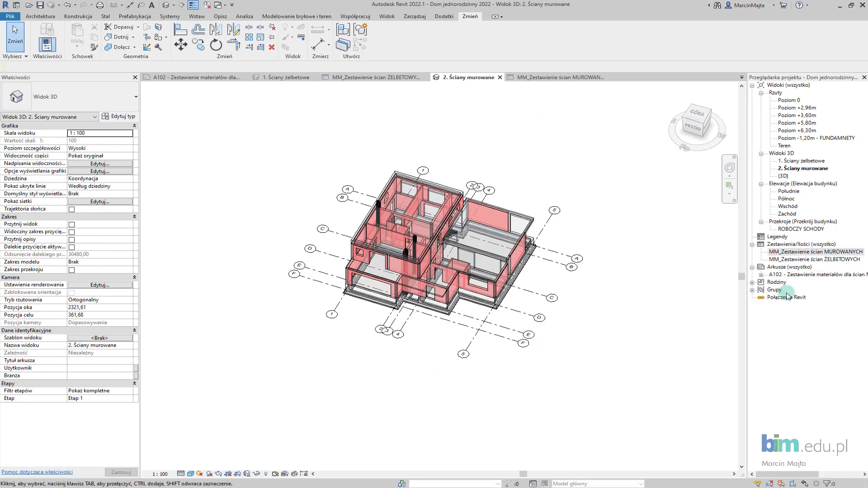
pyautogui.doubleClick(774, 274)
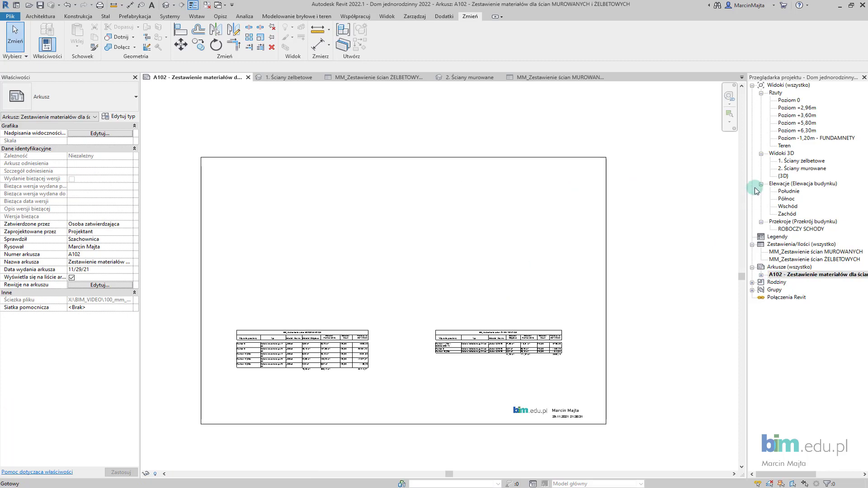
# Place the 2. Ściany murowane and 1. Ściany żelbetowe 3D views above their schedules on A102.
pyautogui.click(801, 168)
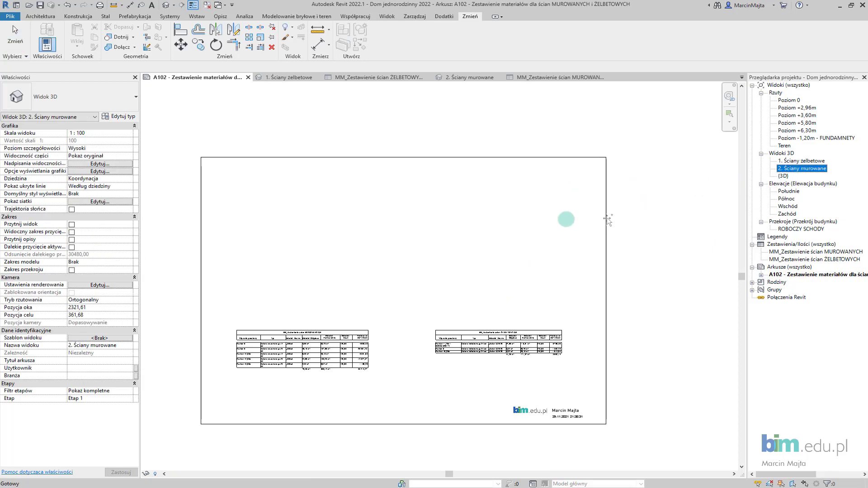
pyautogui.moveTo(334, 261); pyautogui.dragTo(300, 251)
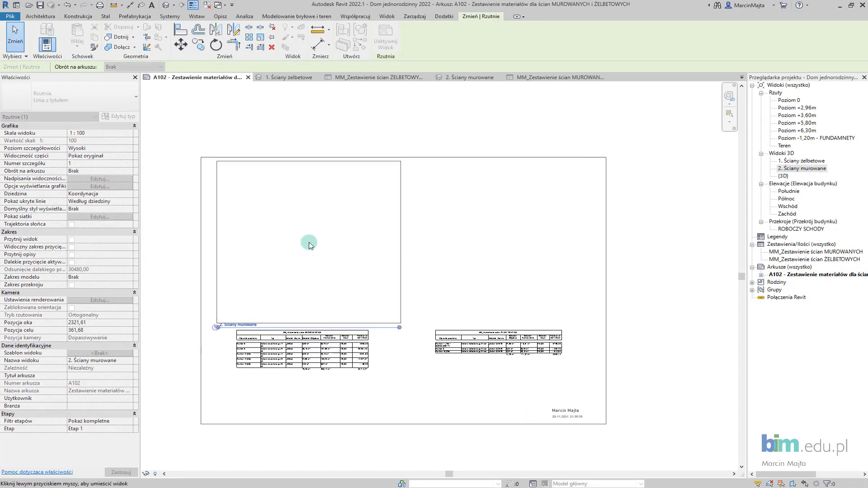
pyautogui.click(304, 244)
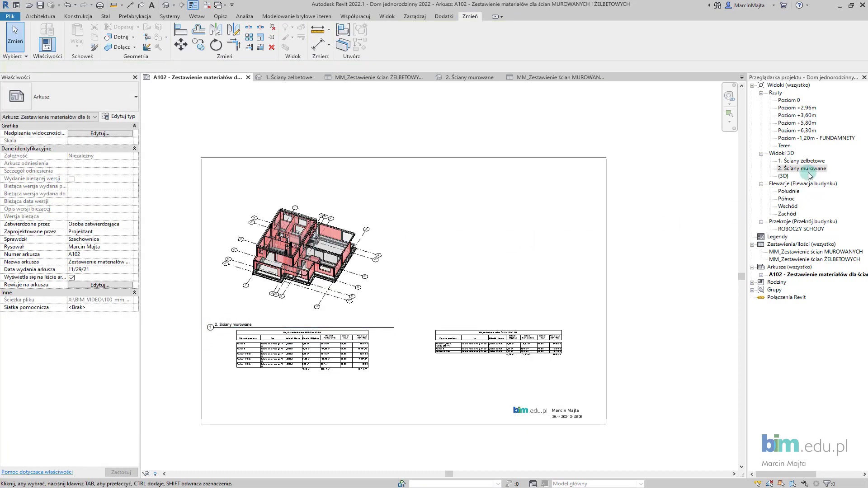
pyautogui.click(822, 161)
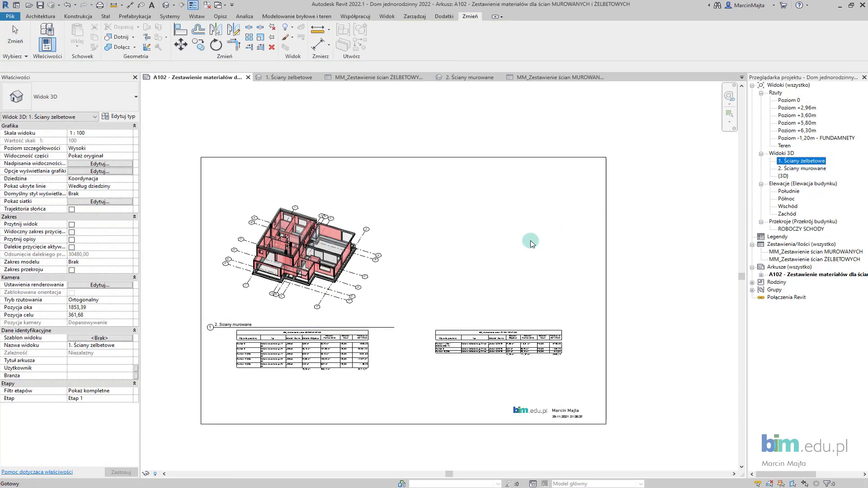
pyautogui.moveTo(824, 163); pyautogui.dragTo(520, 244)
pyautogui.click(500, 248)
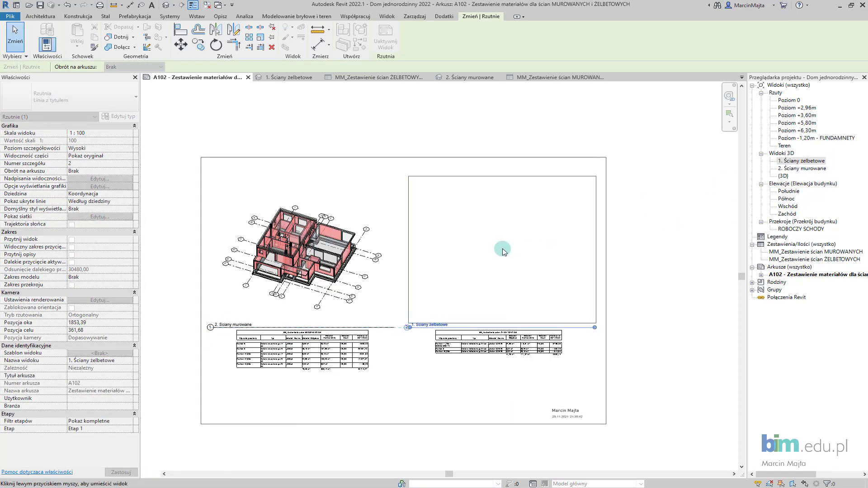
pyautogui.click(380, 201)
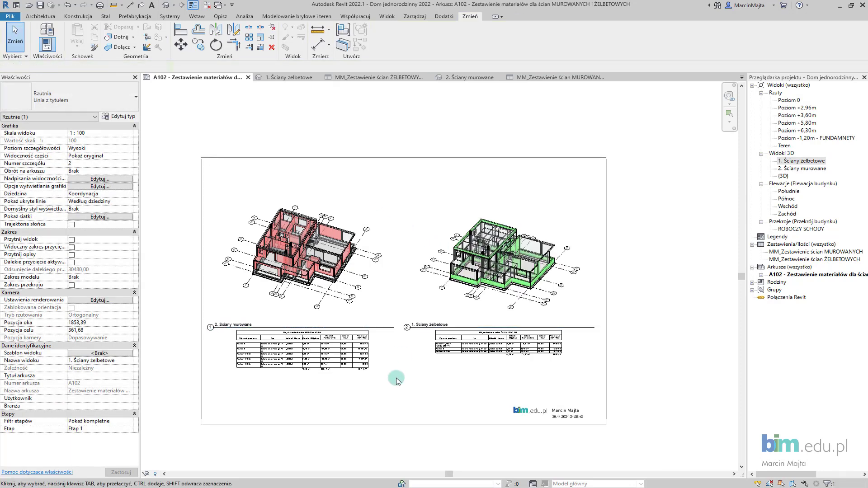
# Turn off Show Extension Line in the viewport title type.
pyautogui.click(356, 319)
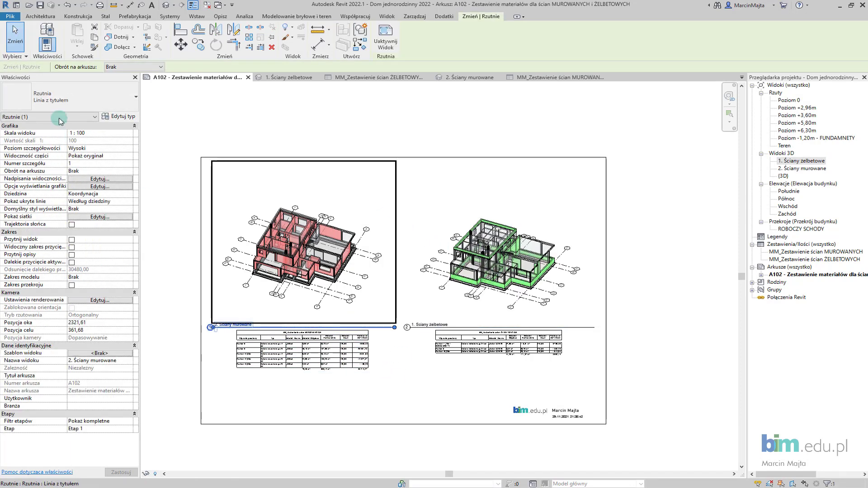
pyautogui.click(108, 116)
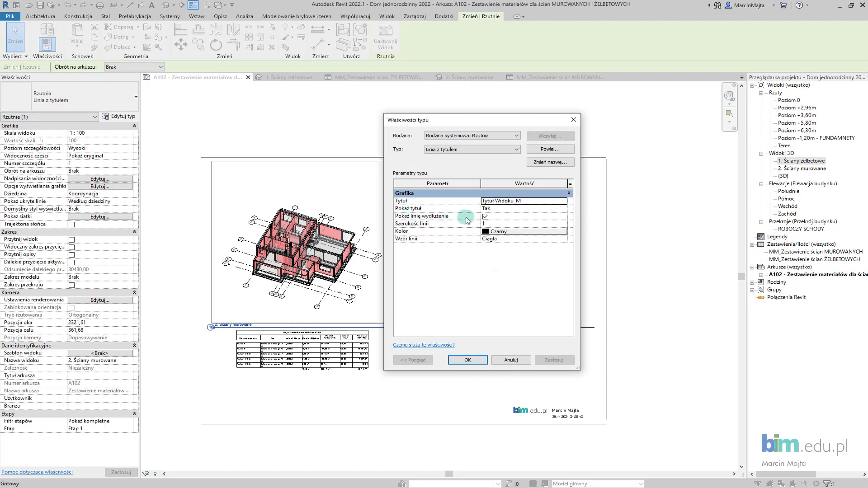
pyautogui.click(485, 218)
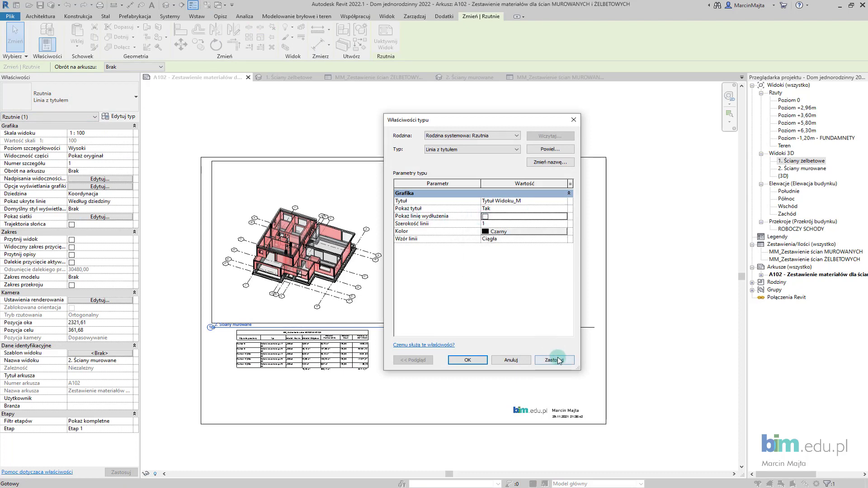
pyautogui.click(460, 360)
pyautogui.click(401, 337)
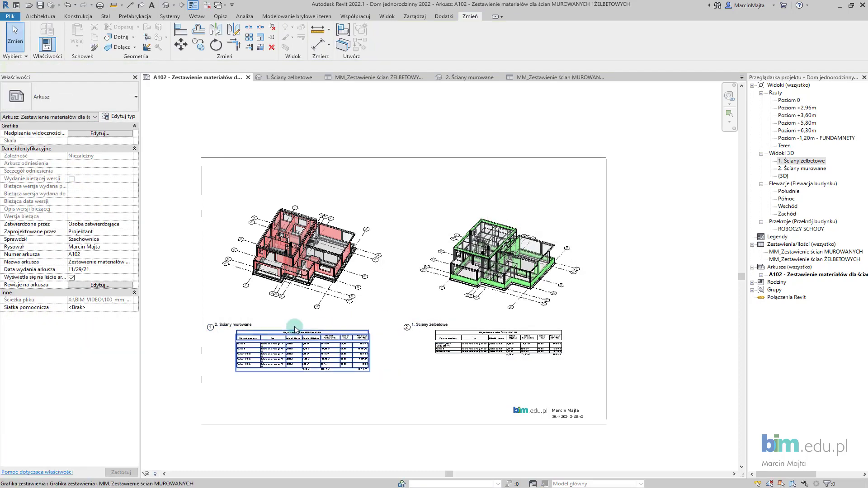
# Center the sheet and orbit the masonry viewport to a new angle.
pyautogui.scroll(2, 393, 381)
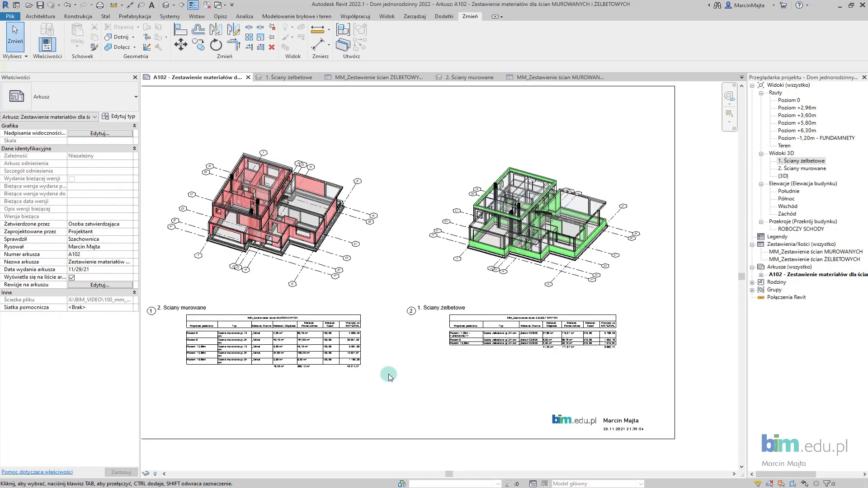
pyautogui.moveTo(388, 375); pyautogui.dragTo(431, 393, button='middle')
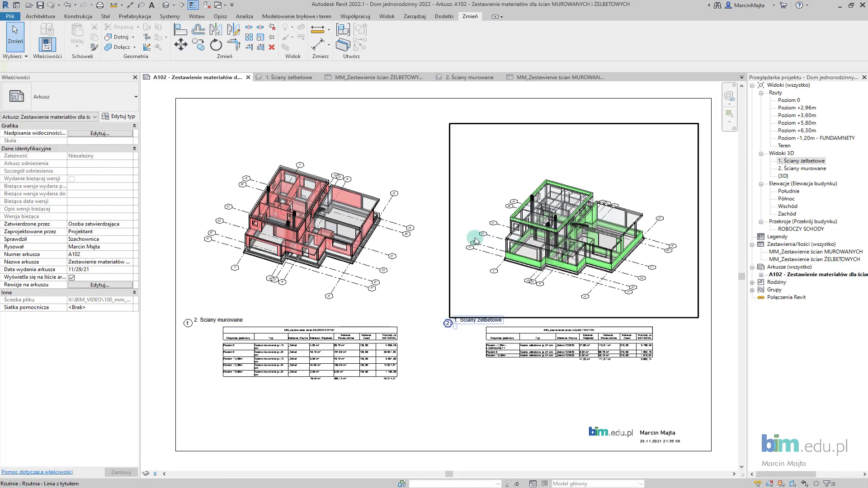
pyautogui.doubleClick(411, 274)
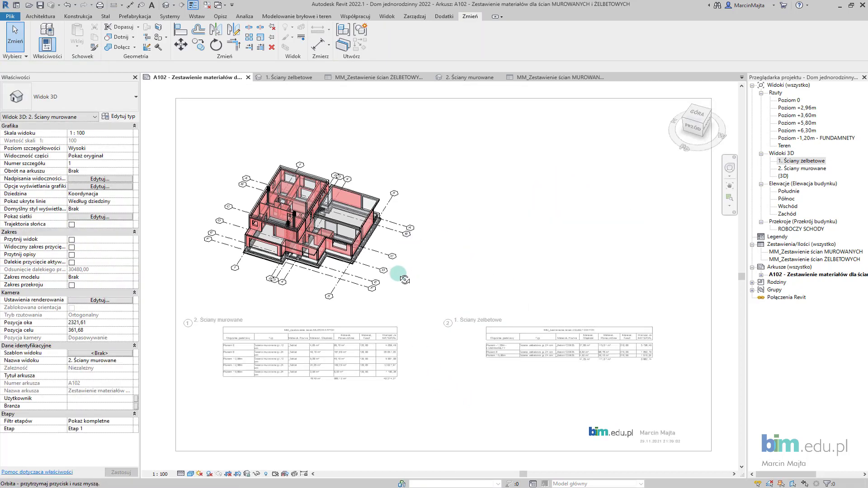
pyautogui.keyDown('shift'); pyautogui.moveTo(398, 271); pyautogui.dragTo(388, 251, button='middle'); pyautogui.keyUp('shift')
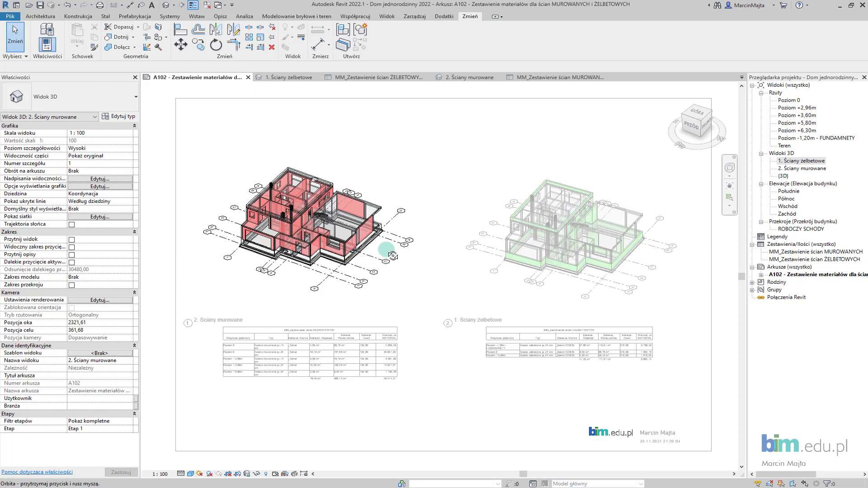
pyautogui.doubleClick(451, 424)
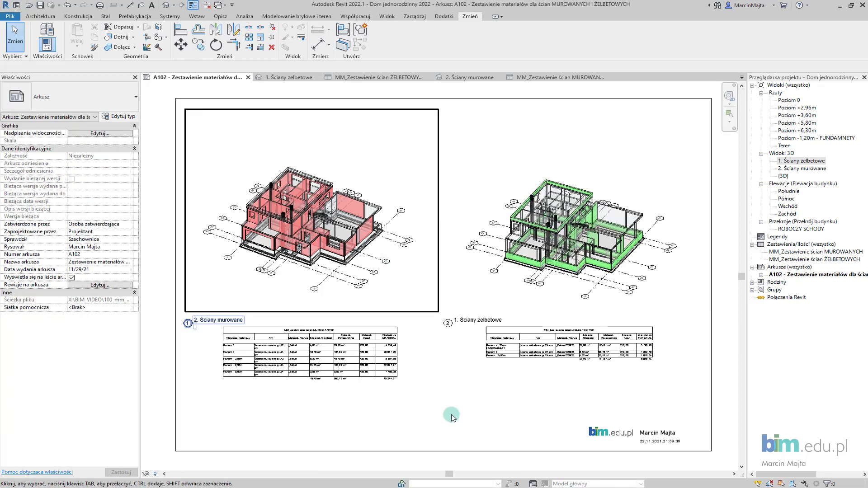
pyautogui.click(155, 242)
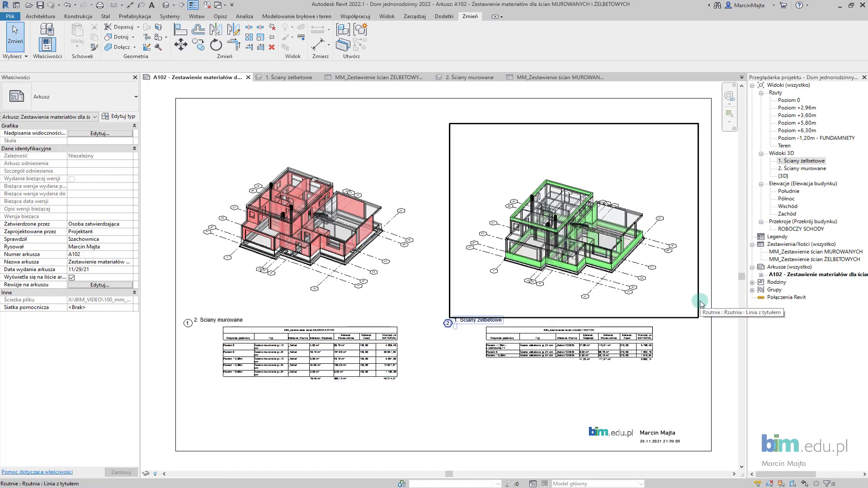
# Start a new schedule from Zestawienia/Ilości and choose the Modele ogólne category.
pyautogui.rightClick(779, 246)
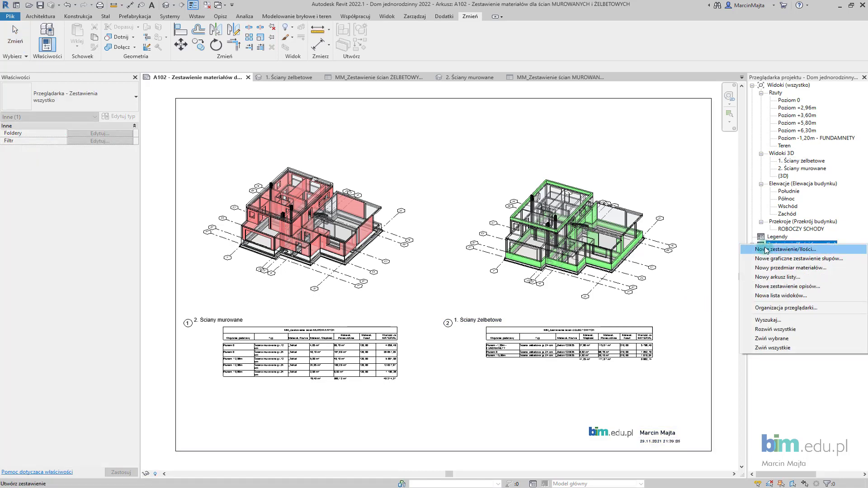
pyautogui.click(765, 249)
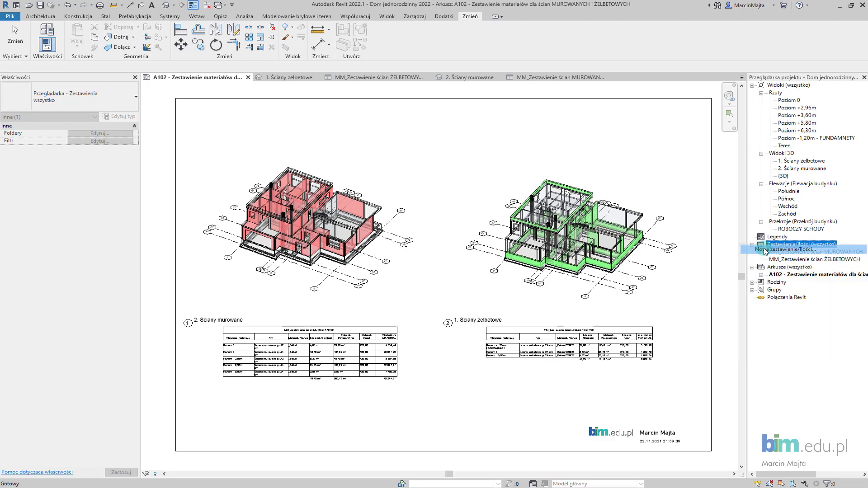
pyautogui.scroll(-1, 340, 278)
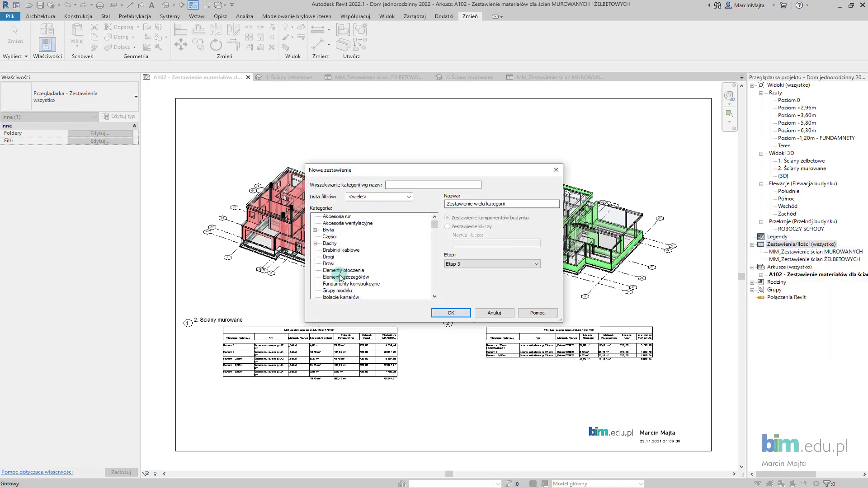
pyautogui.scroll(-1, 341, 277)
pyautogui.scroll(-1, 340, 278)
pyautogui.scroll(-1, 340, 277)
pyautogui.scroll(-1, 340, 278)
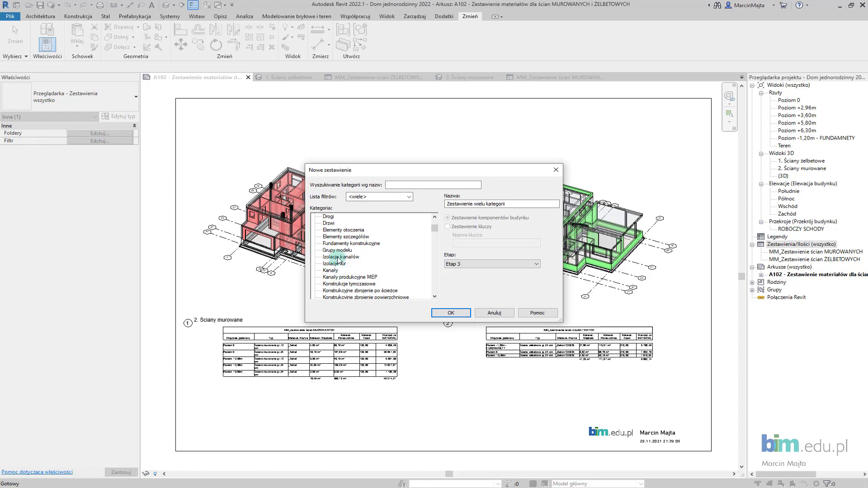
pyautogui.scroll(-2, 338, 261)
pyautogui.scroll(-1, 338, 263)
pyautogui.scroll(-1, 338, 266)
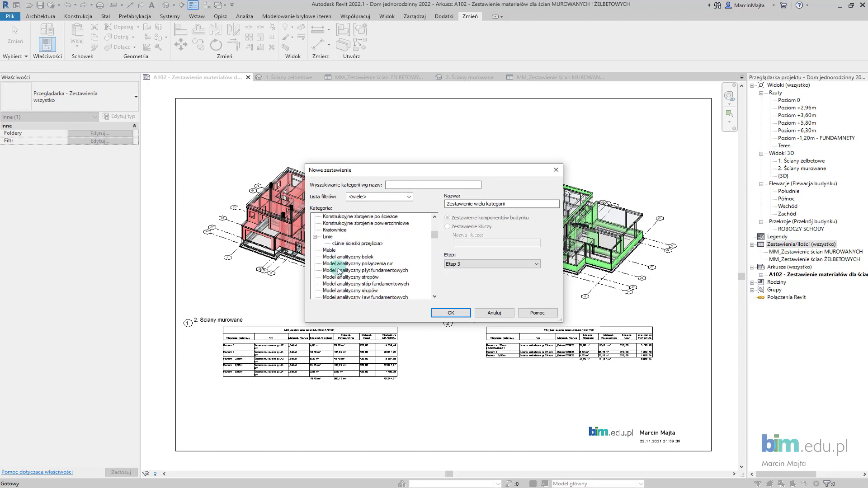
pyautogui.scroll(-2, 339, 271)
pyautogui.scroll(-1, 339, 273)
pyautogui.click(339, 283)
pyautogui.write('MM_Kształtki kominowe')
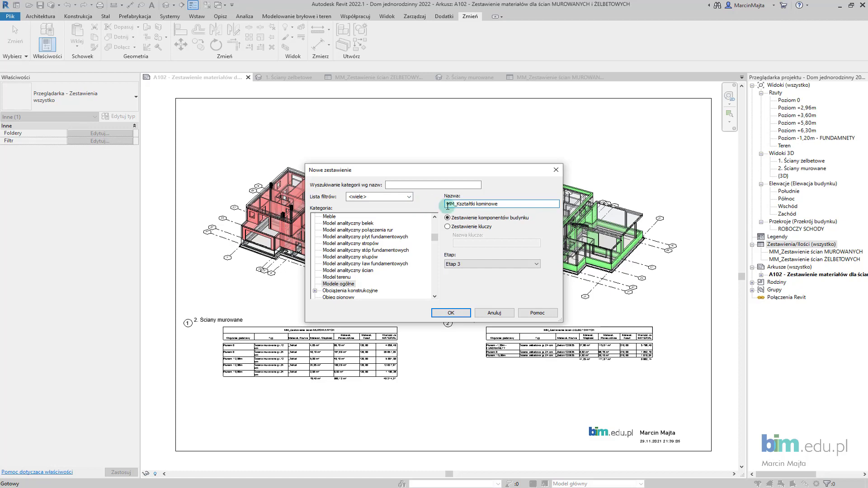
# Create the schedule with Typ and Liczba fields, with Liczba calculating totals.
pyautogui.click(460, 313)
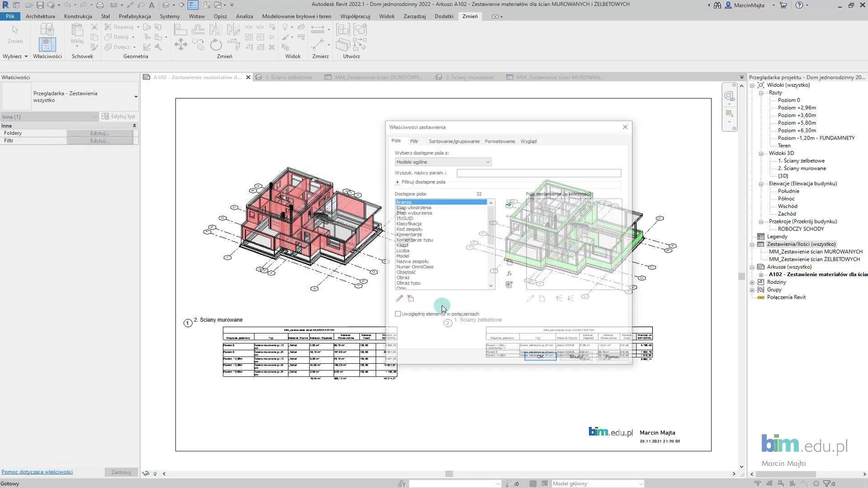
pyautogui.click(408, 244)
pyautogui.scroll(-1, 408, 245)
pyautogui.press('t')
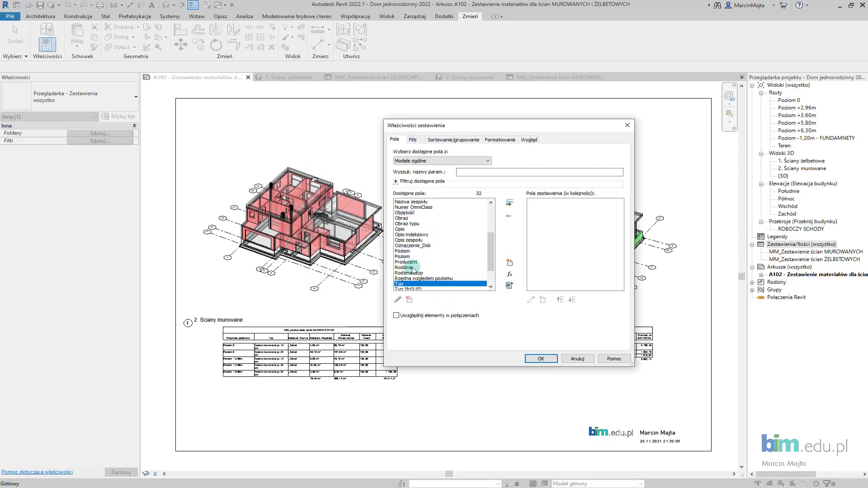
pyautogui.doubleClick(410, 284)
pyautogui.scroll(2, 405, 264)
pyautogui.scroll(2, 405, 264)
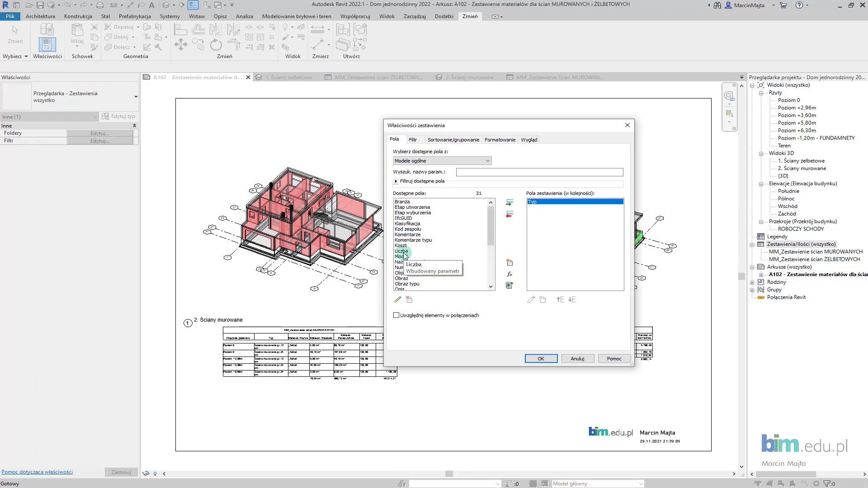
pyautogui.doubleClick(402, 251)
pyautogui.click(499, 139)
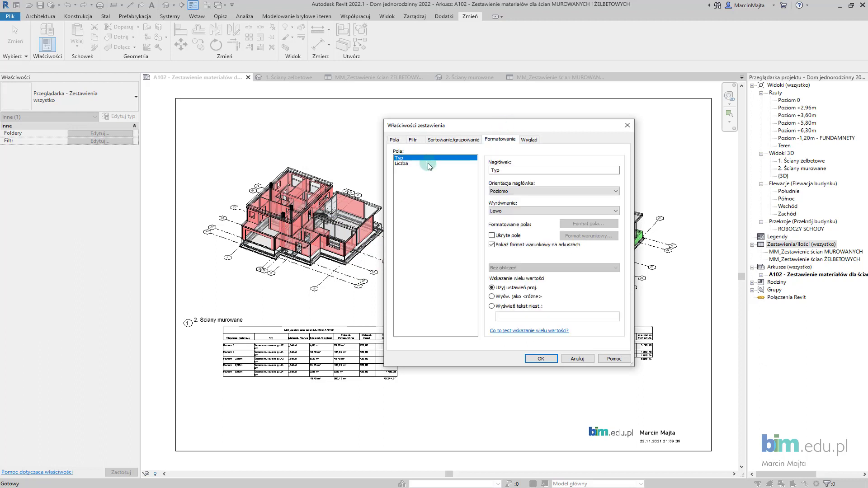
pyautogui.click(556, 267)
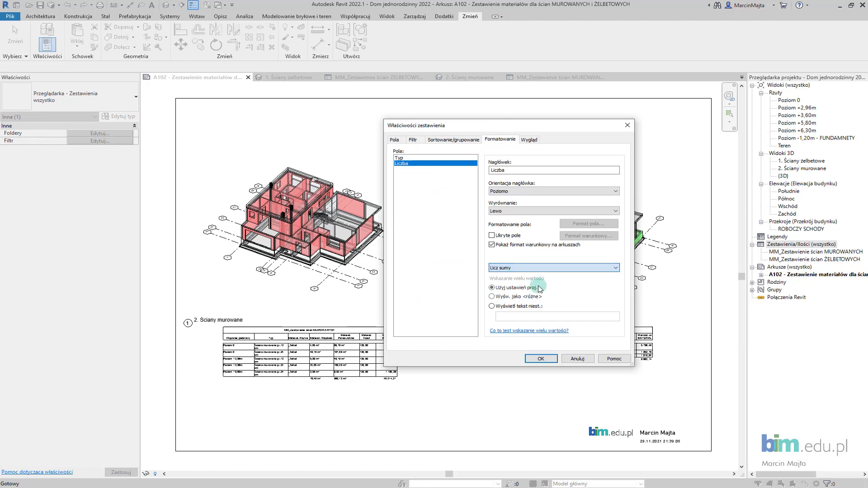
# Sort by Typ, turn off itemizing every instance, and show grand totals only.
pyautogui.click(453, 140)
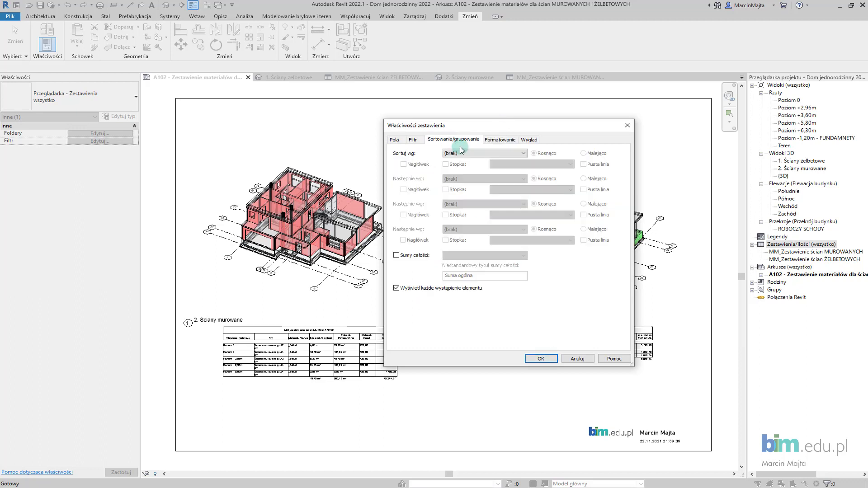
pyautogui.click(462, 167)
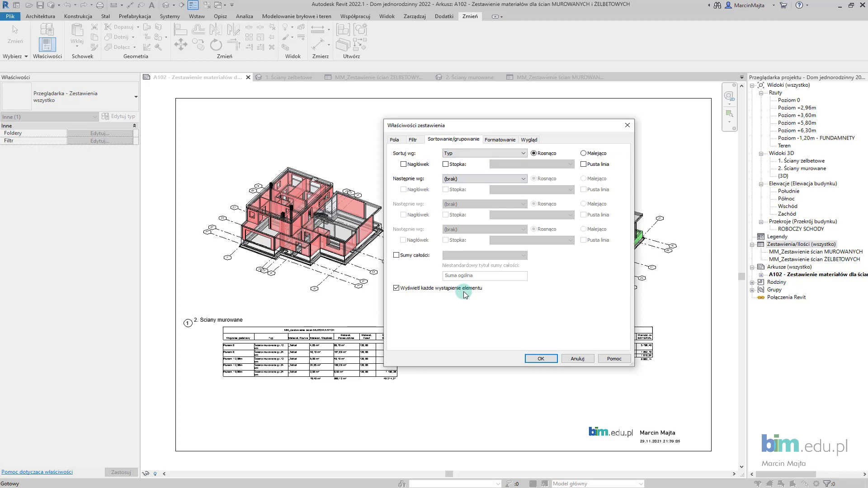
pyautogui.click(425, 289)
pyautogui.click(425, 256)
pyautogui.click(470, 256)
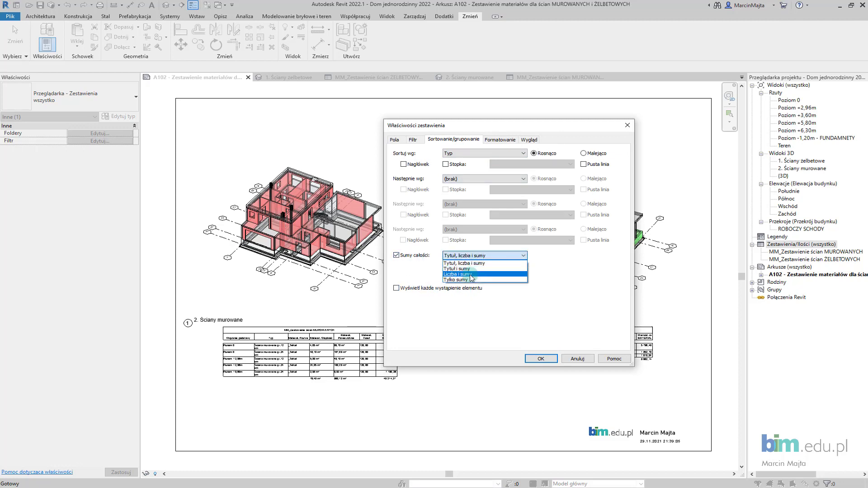
pyautogui.click(470, 279)
pyautogui.click(546, 359)
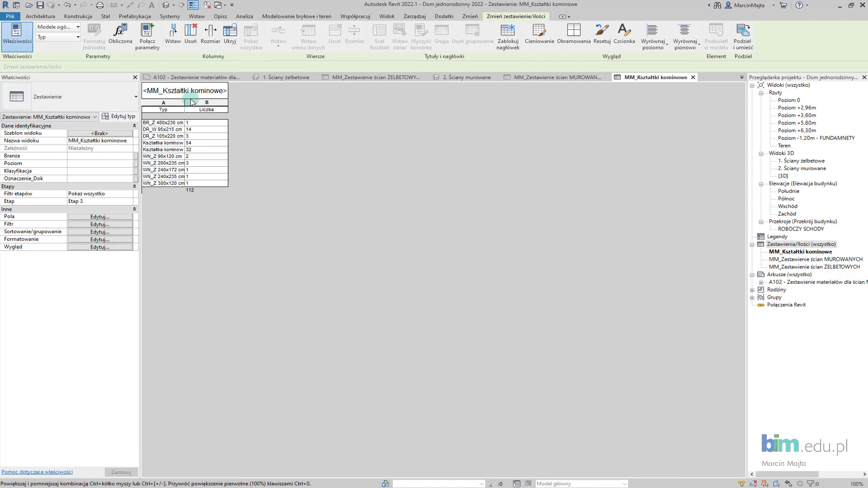
# Widen column A so names like Kształtka kominowa 2 przewody are fully readable.
pyautogui.moveTo(184, 102)
pyautogui.mouseDown()
pyautogui.moveTo(211, 112)
pyautogui.moveTo(248, 105)
pyautogui.moveTo(234, 105)
pyautogui.mouseUp()
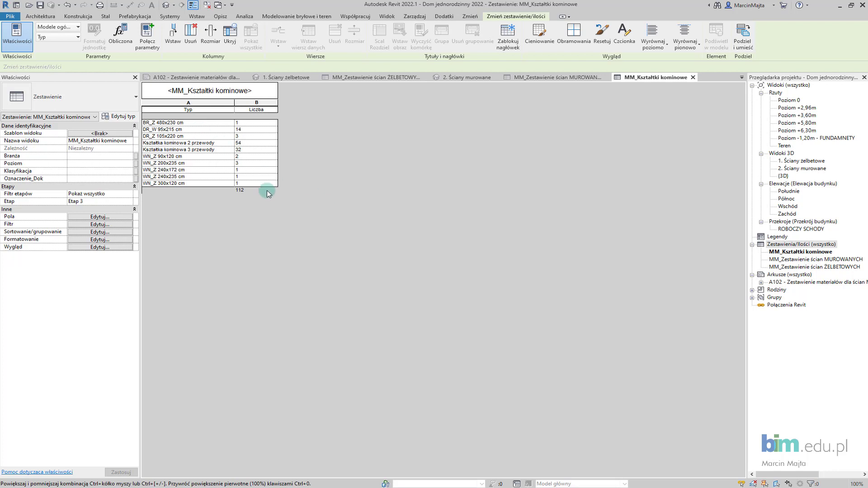
pyautogui.click(110, 225)
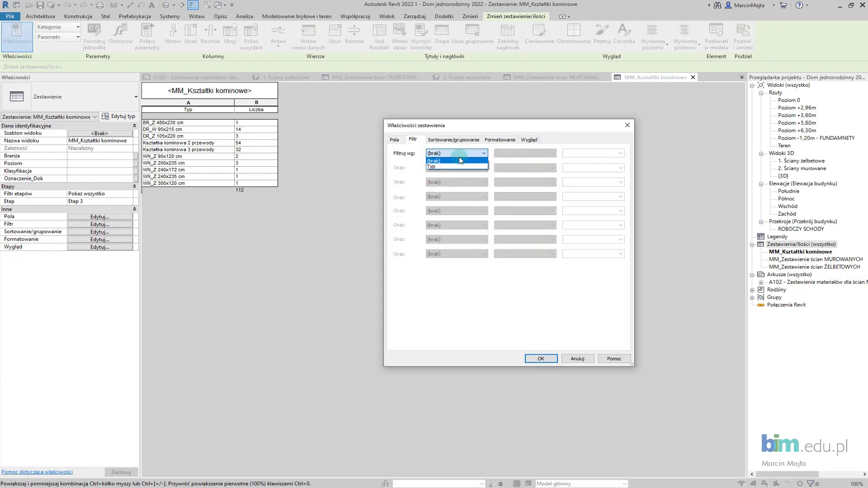
# Filter the schedule to Typ containing 'Kształtka', leaving two rows totalling 86.
pyautogui.click(457, 167)
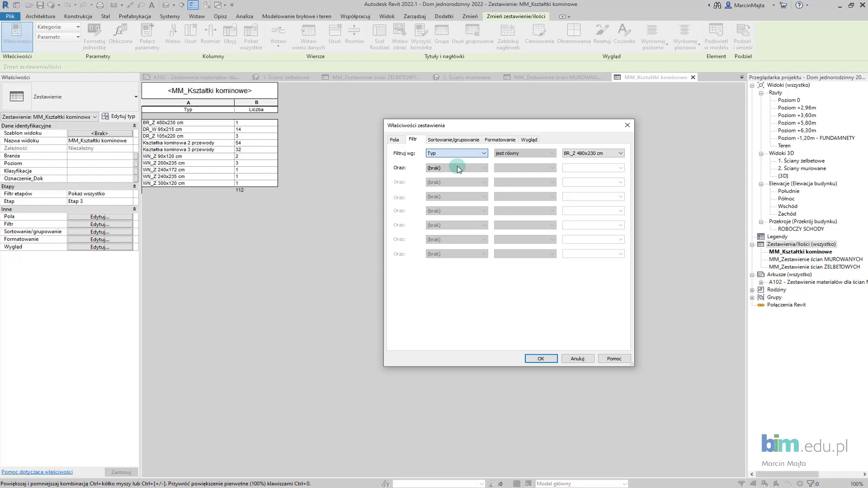
pyautogui.click(531, 156)
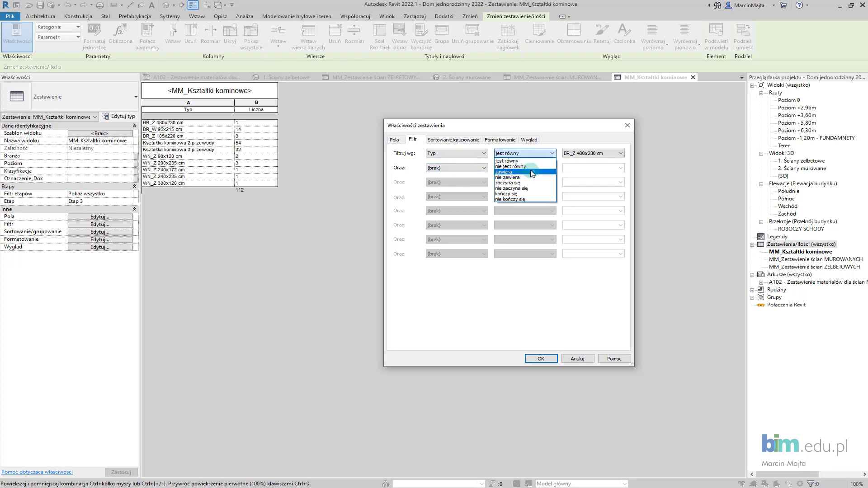
pyautogui.click(526, 172)
pyautogui.write('Kształtka')
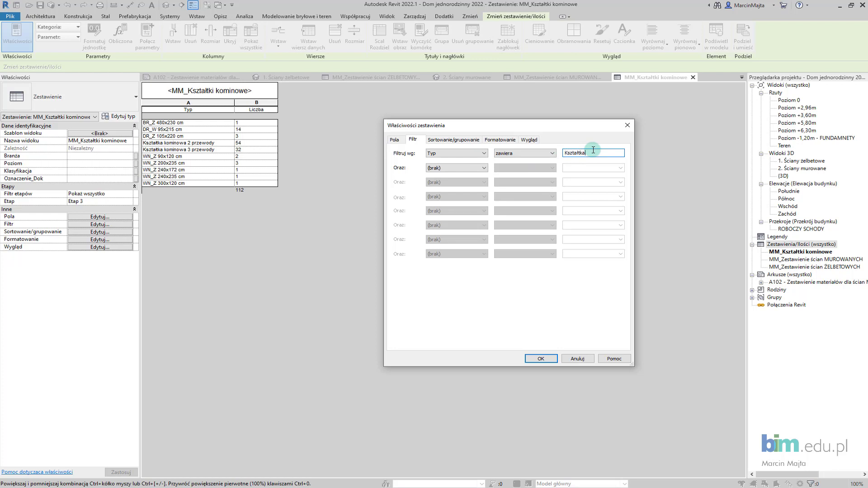
pyautogui.click(540, 359)
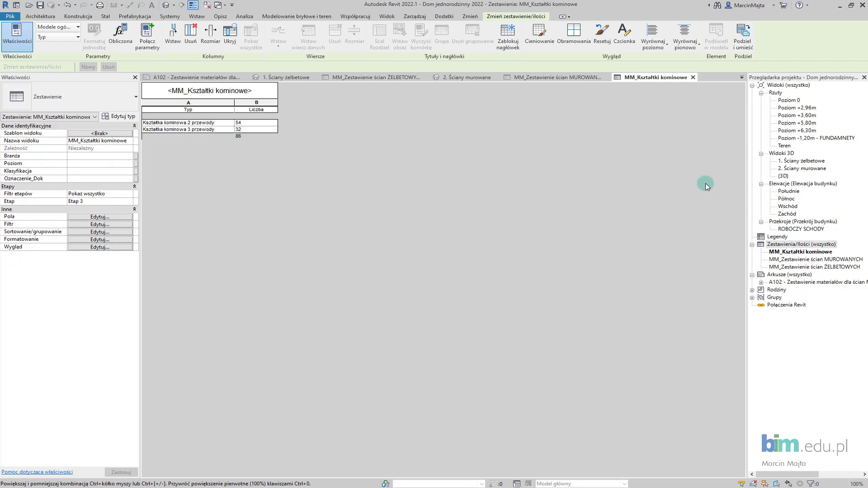
# Duplicate the {3D} view and rename the copy '3. Kształtki kominowe'.
pyautogui.click(783, 176)
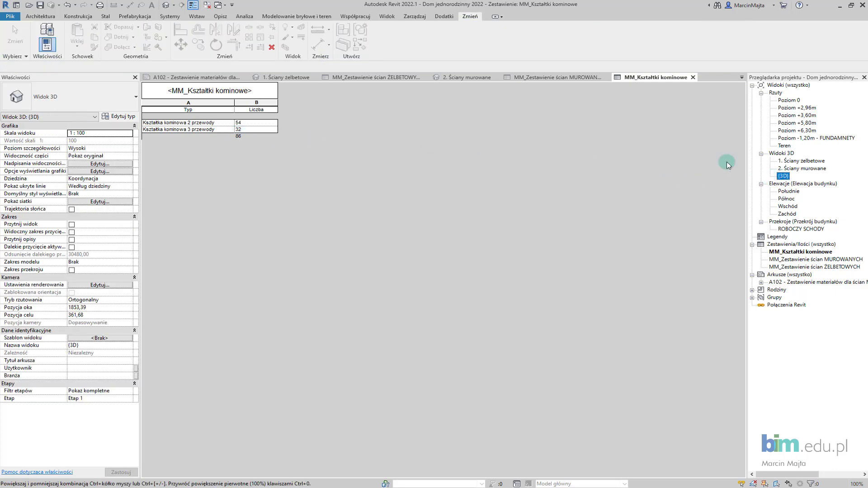
pyautogui.rightClick(782, 176)
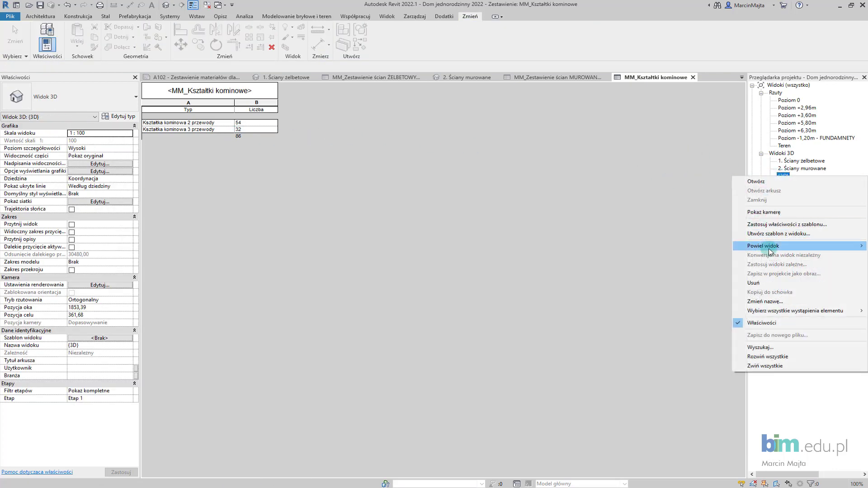
pyautogui.moveTo(763, 246)
pyautogui.click(706, 251)
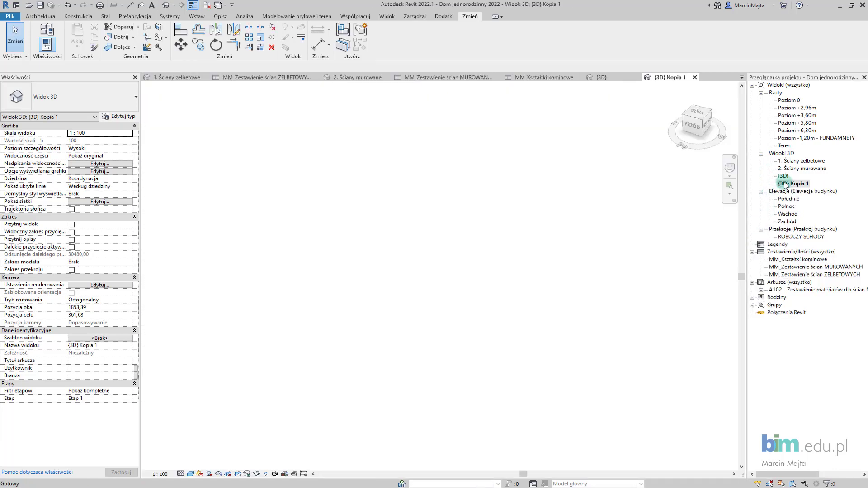
pyautogui.rightClick(784, 185)
pyautogui.click(774, 306)
pyautogui.write('3. Kształtki kominowe')
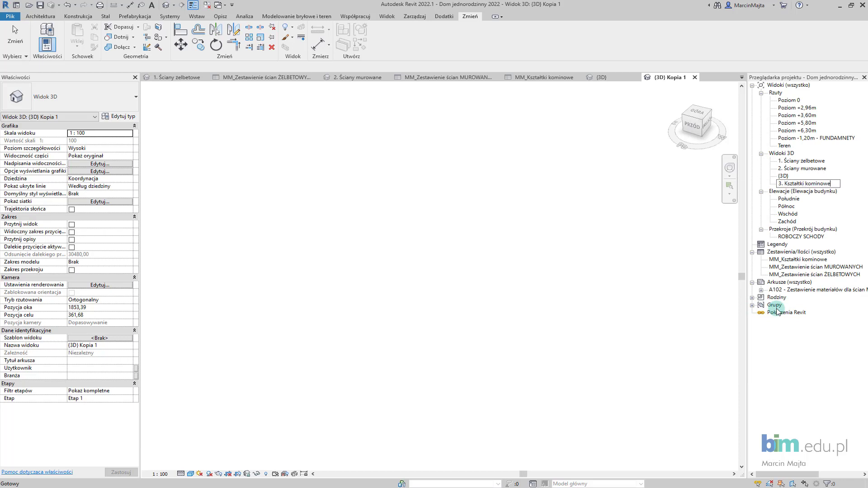
pyautogui.write('kominowe')
pyautogui.press('Return')
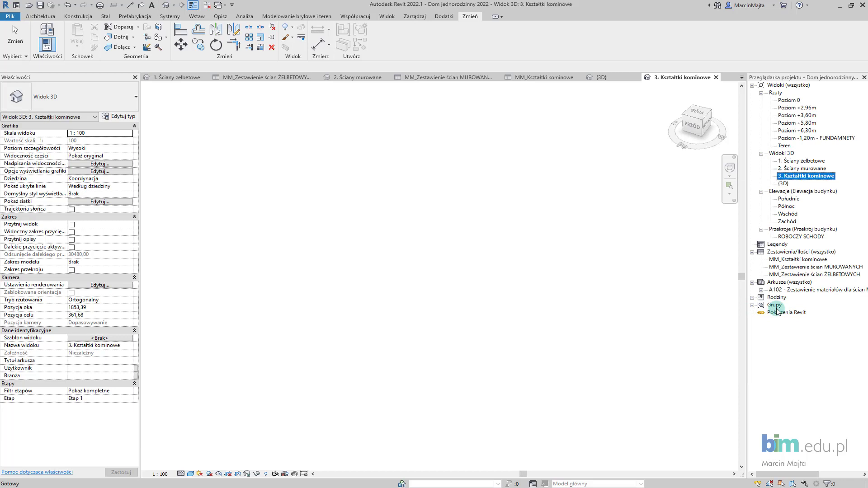
# Select every model element in the view except the grids (Siatki).
pyautogui.click(563, 239)
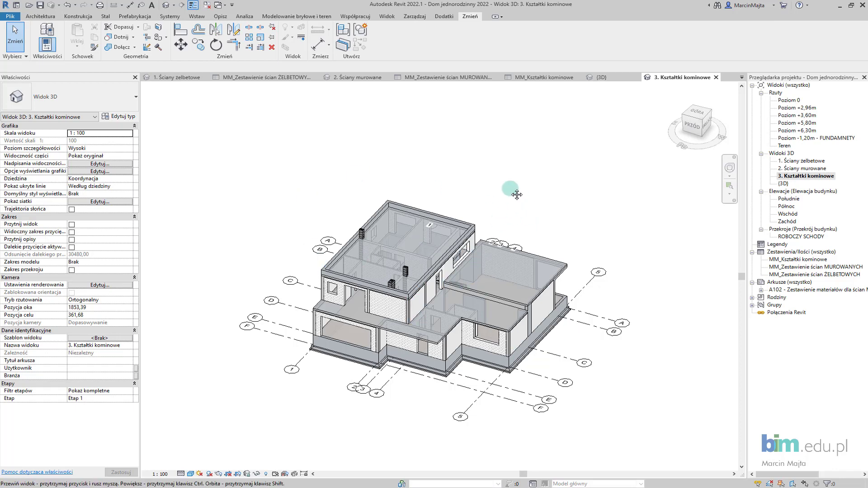
pyautogui.moveTo(516, 195); pyautogui.dragTo(494, 166)
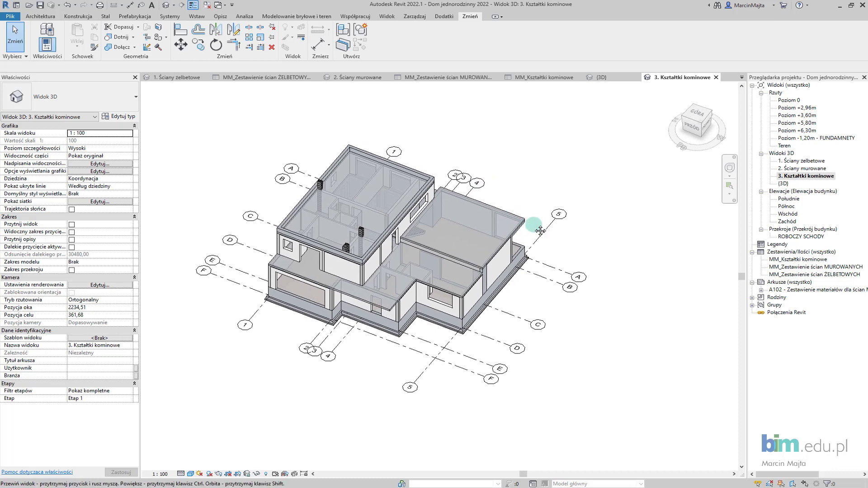
pyautogui.scroll(-1, 540, 231)
pyautogui.scroll(-1, 540, 231)
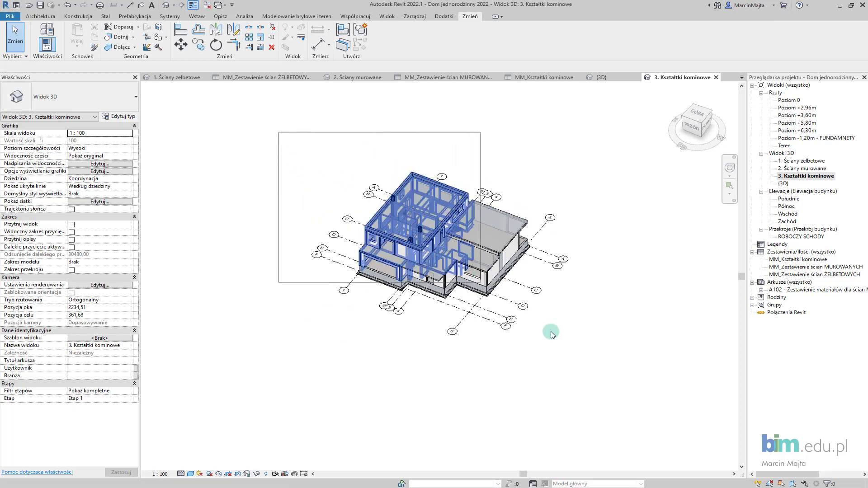
pyautogui.moveTo(281, 136); pyautogui.dragTo(585, 349)
pyautogui.click(382, 45)
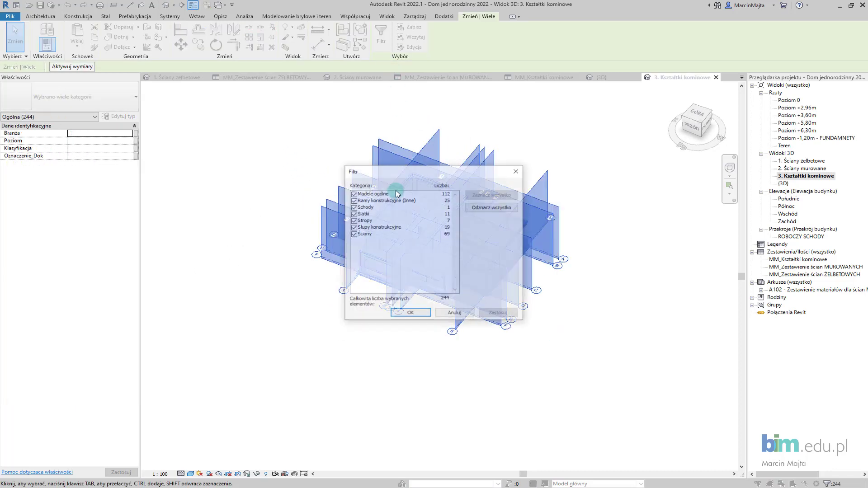
pyautogui.click(353, 214)
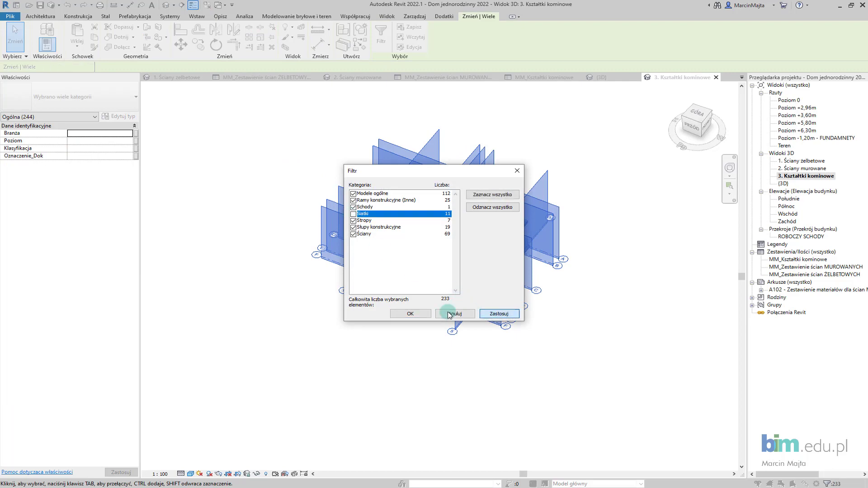
pyautogui.click(410, 313)
# Override the selected elements to 90 surface transparency and clear the selection.
pyautogui.rightClick(256, 149)
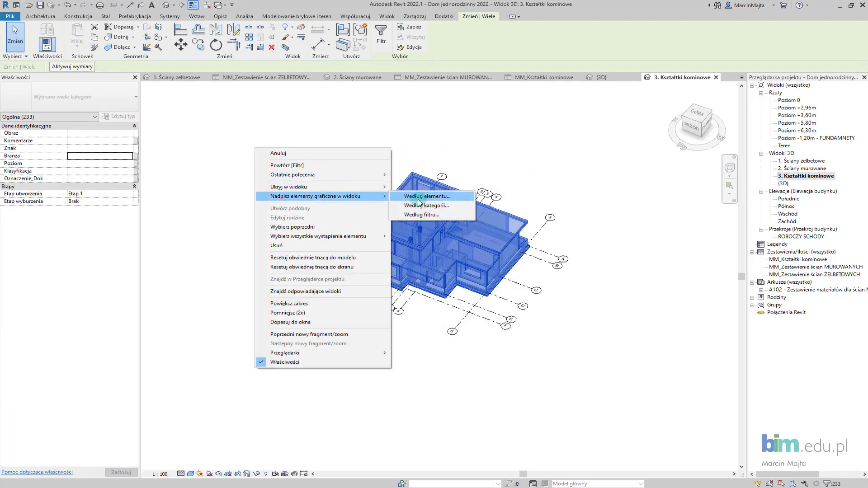
pyautogui.click(421, 199)
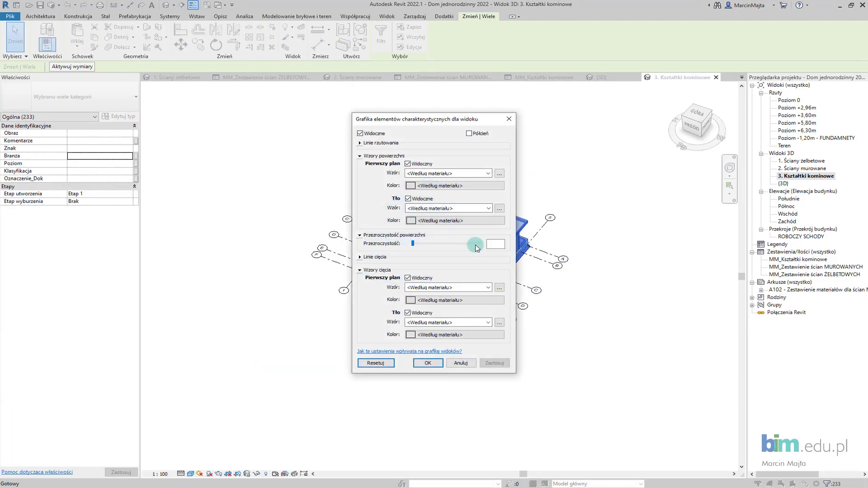
pyautogui.click(476, 245)
pyautogui.write('0')
pyautogui.click(493, 363)
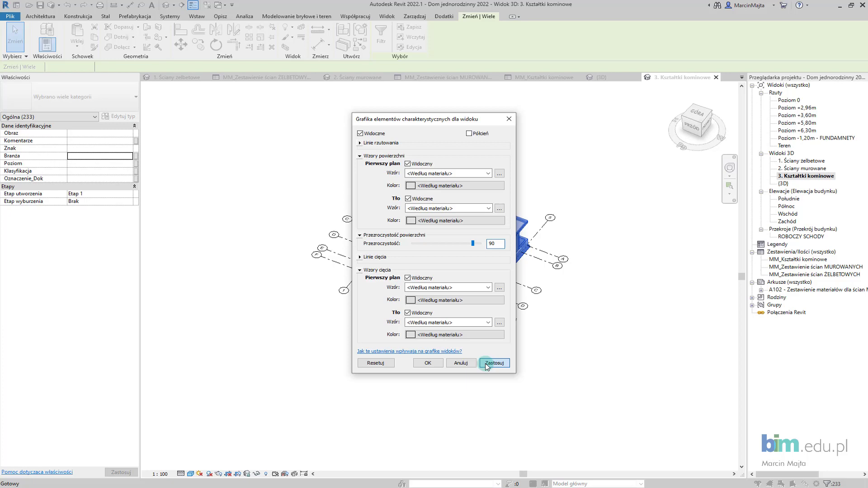
pyautogui.click(444, 363)
pyautogui.click(450, 337)
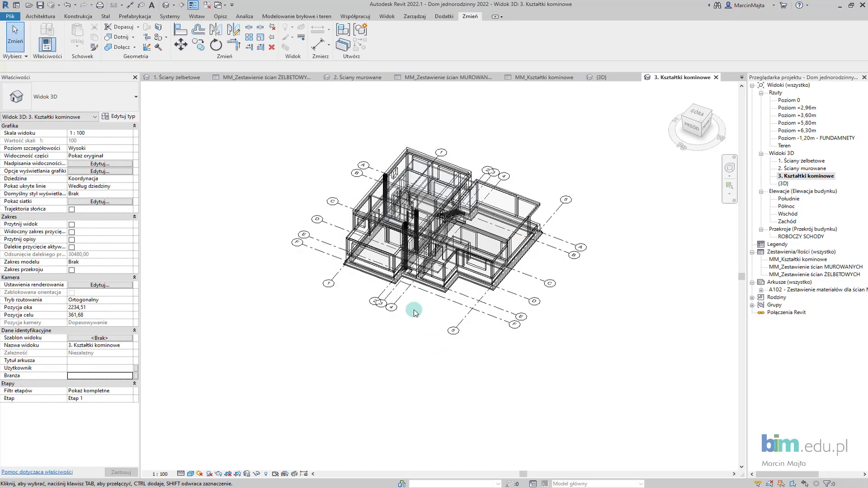
pyautogui.moveTo(414, 318); pyautogui.dragTo(402, 341, button='middle')
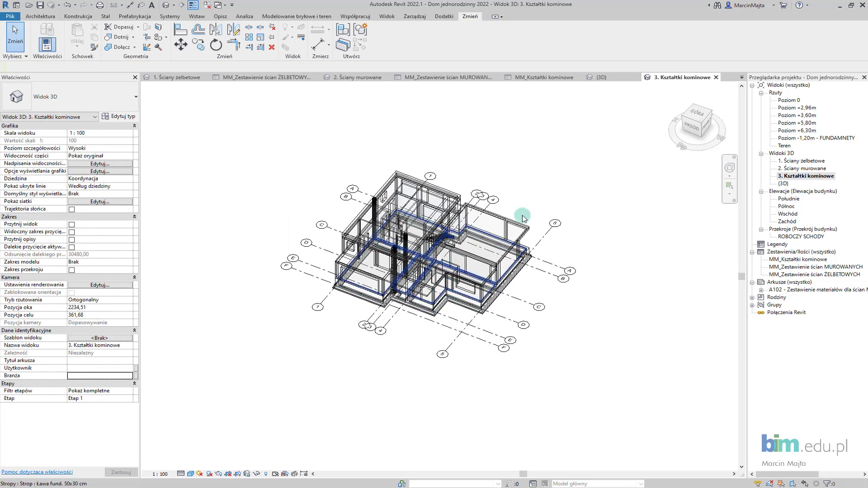
# Select the chimney fittings in the MM_Kształtki kominowe schedule and show them in the 3D view.
pyautogui.click(531, 77)
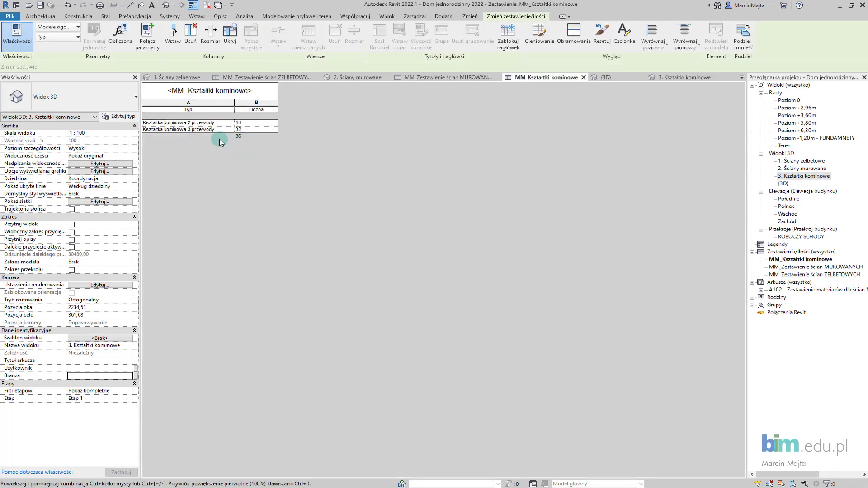
pyautogui.click(201, 126)
pyautogui.click(698, 78)
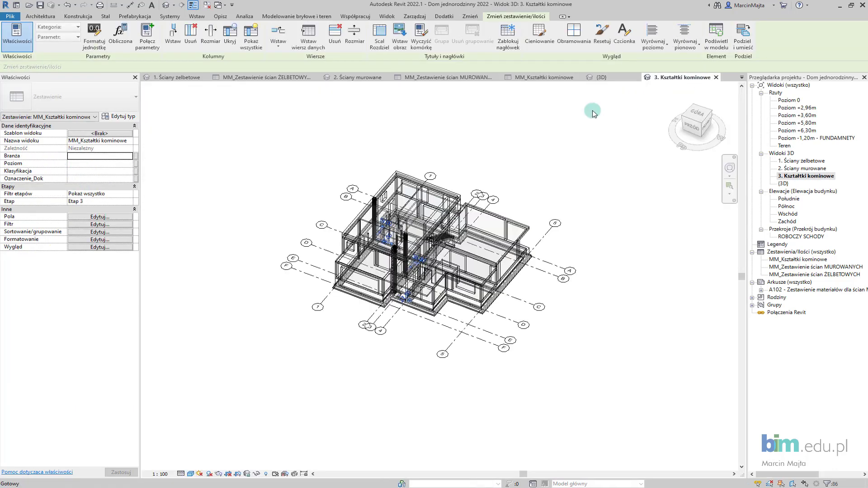
# Override the chimney pieces with a solid light-cyan fill, RGB 128-255-255.
pyautogui.rightClick(362, 130)
pyautogui.moveTo(421, 177)
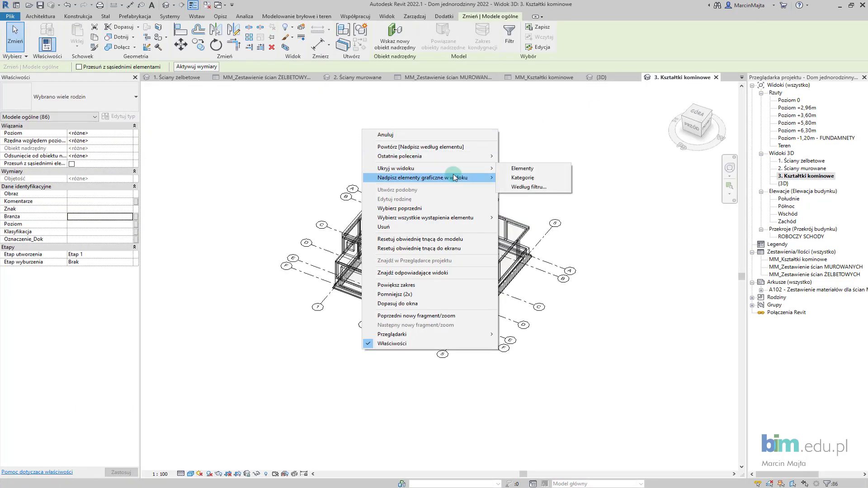
pyautogui.click(518, 180)
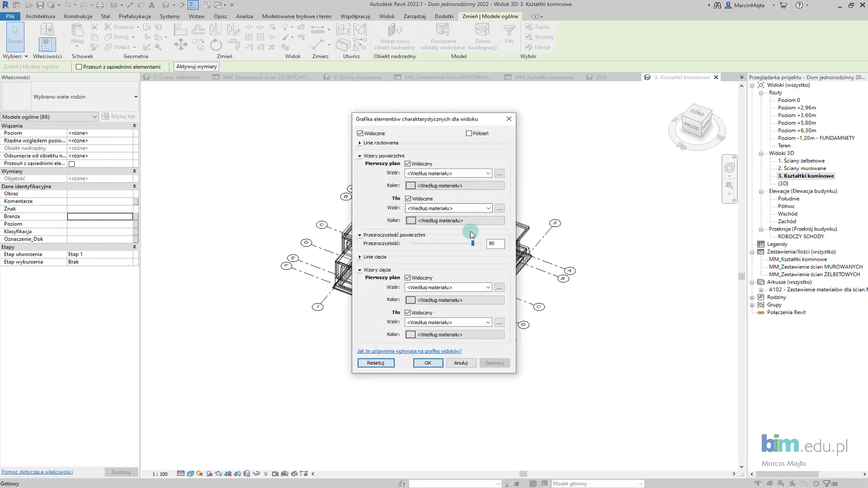
pyautogui.click(422, 243)
pyautogui.click(452, 208)
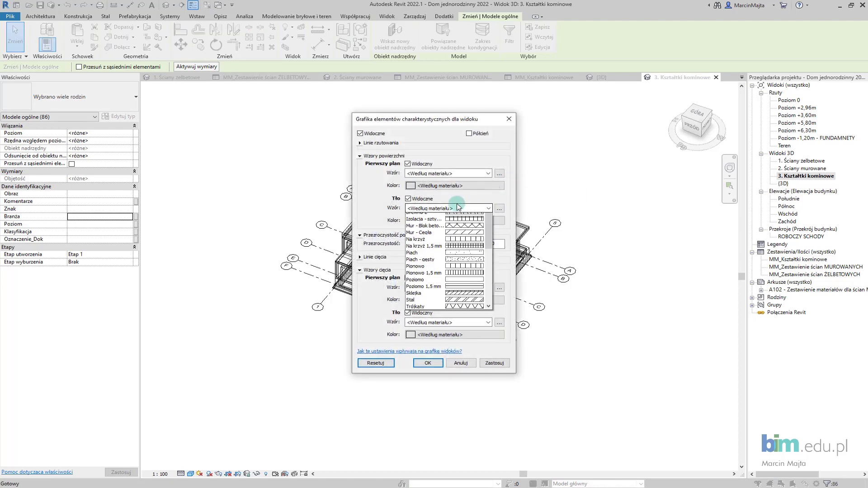
pyautogui.click(452, 225)
pyautogui.click(457, 223)
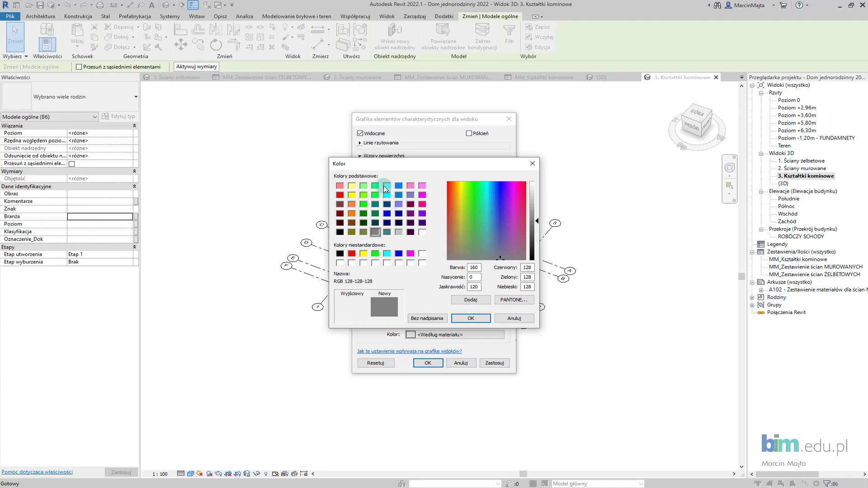
pyautogui.click(386, 185)
pyautogui.click(471, 318)
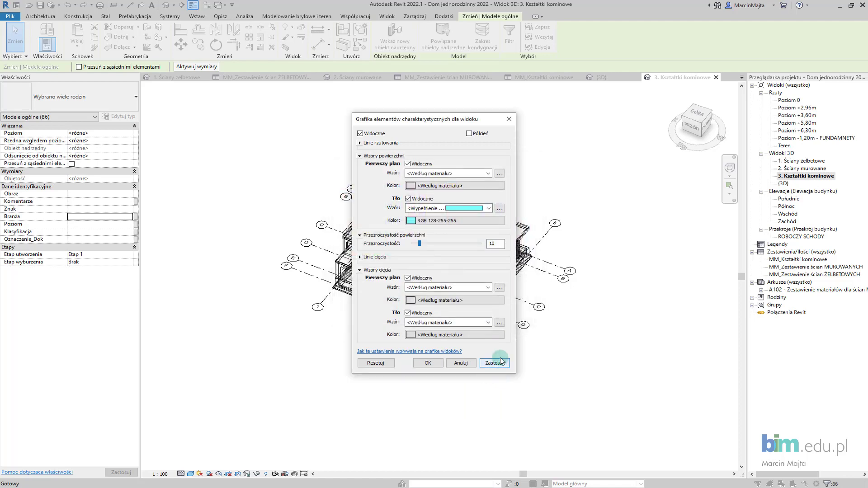
pyautogui.click(494, 362)
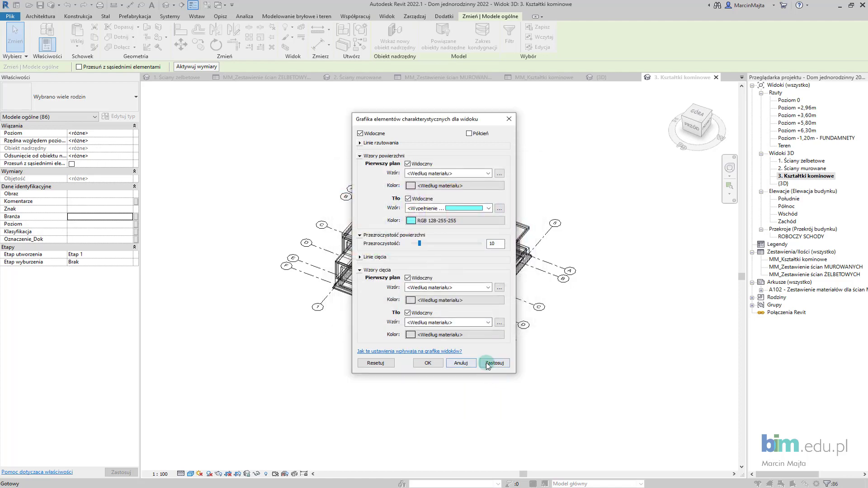
pyautogui.click(428, 362)
pyautogui.scroll(1, 397, 327)
pyautogui.scroll(1, 389, 346)
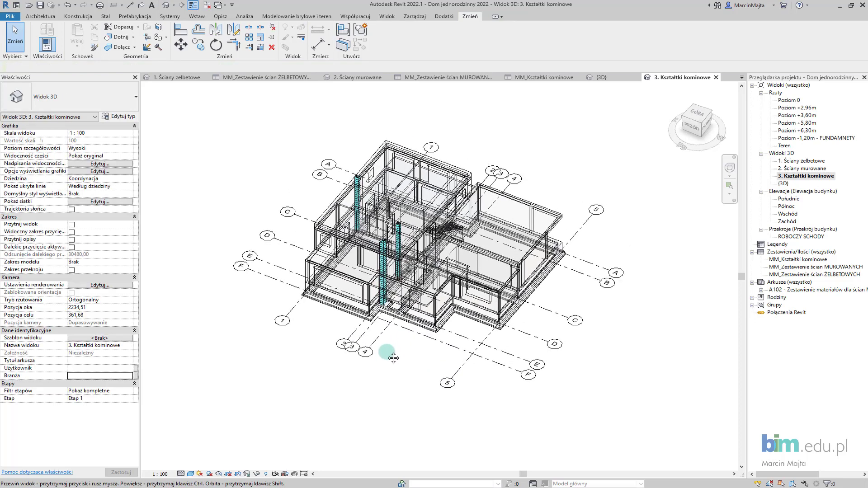
# On sheet A102, set both wall viewports to 1 : 200 and move them toward the top.
pyautogui.doubleClick(760, 290)
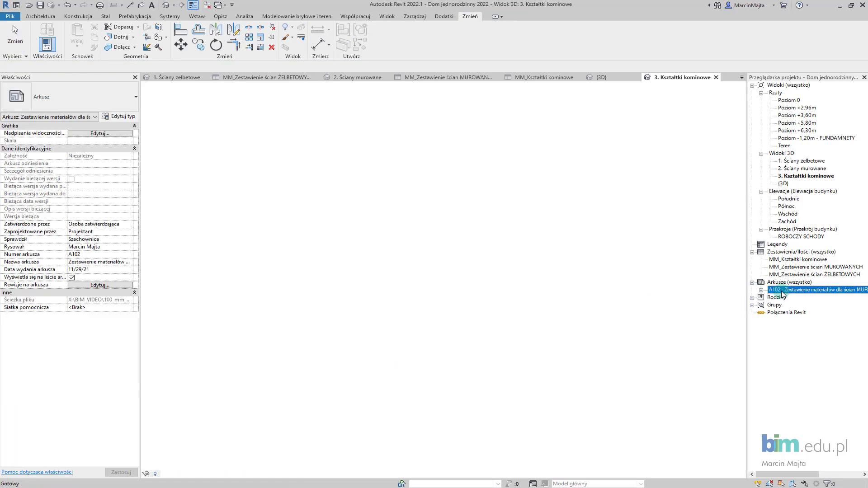
pyautogui.click(317, 239)
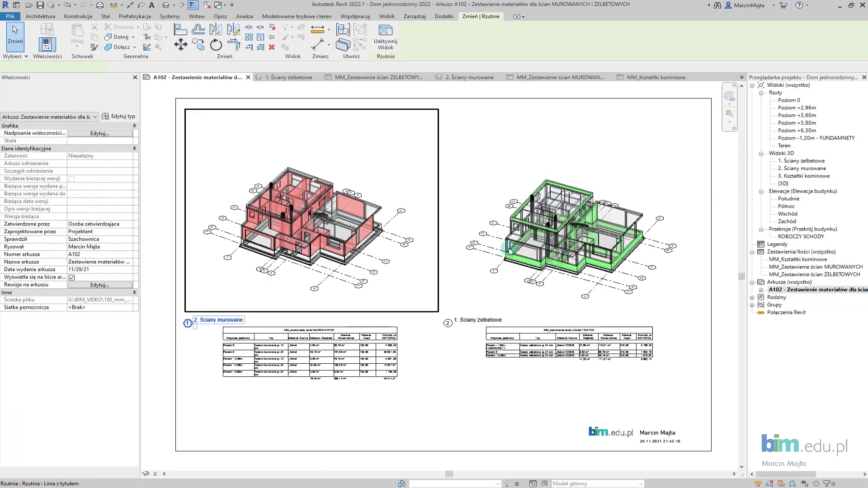
pyautogui.keyDown('ctrl'); pyautogui.click(540, 246); pyautogui.keyUp('ctrl')
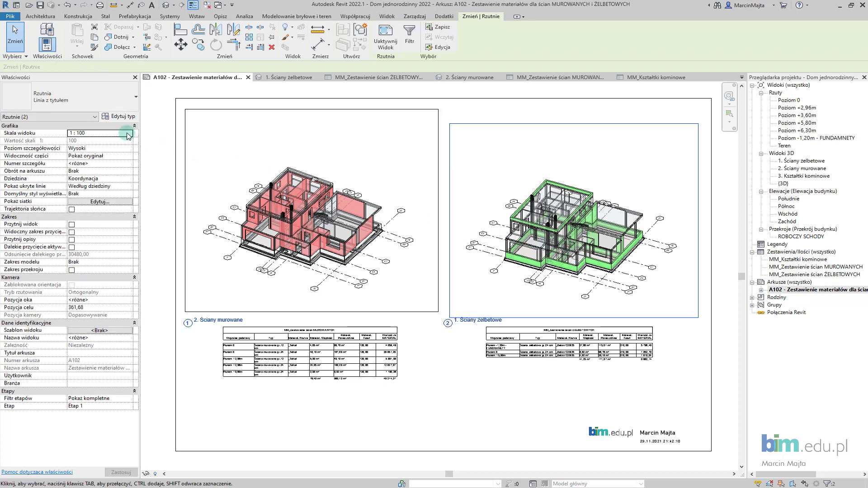
pyautogui.click(120, 132)
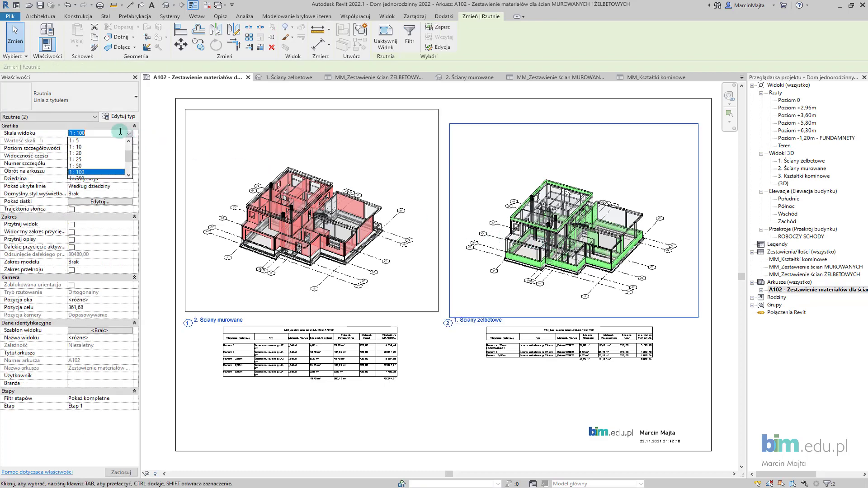
pyautogui.click(89, 159)
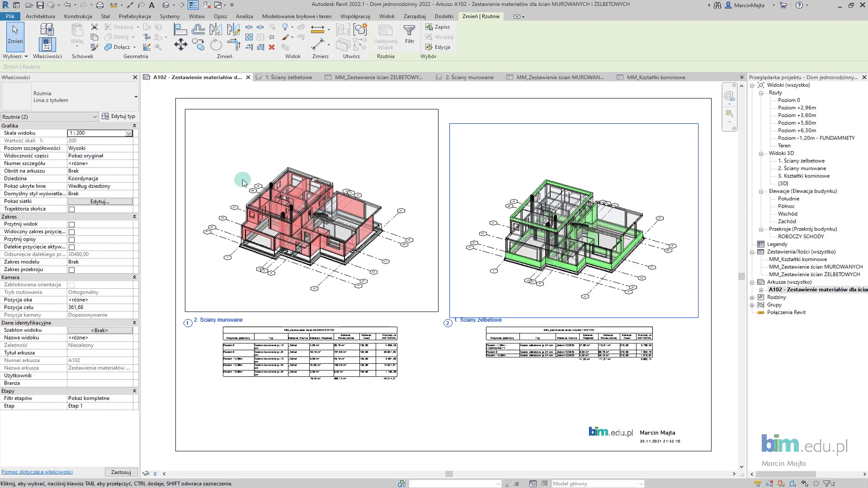
pyautogui.moveTo(262, 233); pyautogui.dragTo(272, 132)
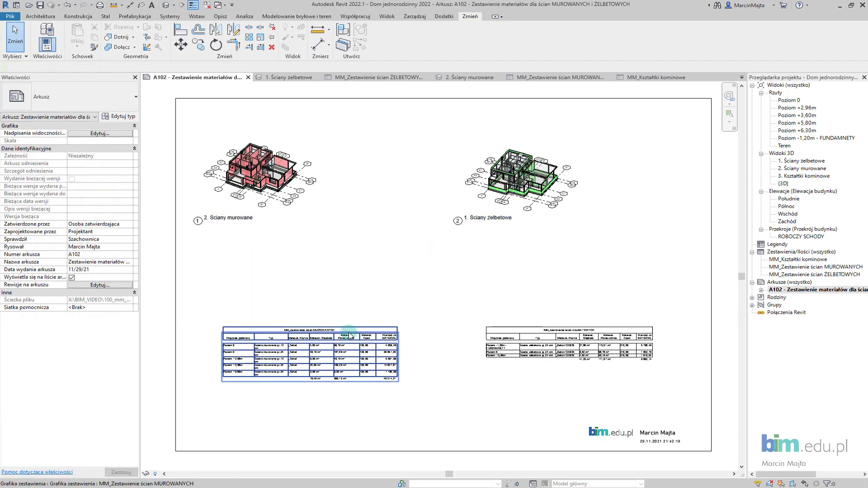
# Place the MUROWANYCH and ŻELBETOWYCH schedules under their views, then drag in the 3. Kształtki kominowe view.
pyautogui.click(342, 302)
pyautogui.moveTo(331, 294); pyautogui.dragTo(294, 199)
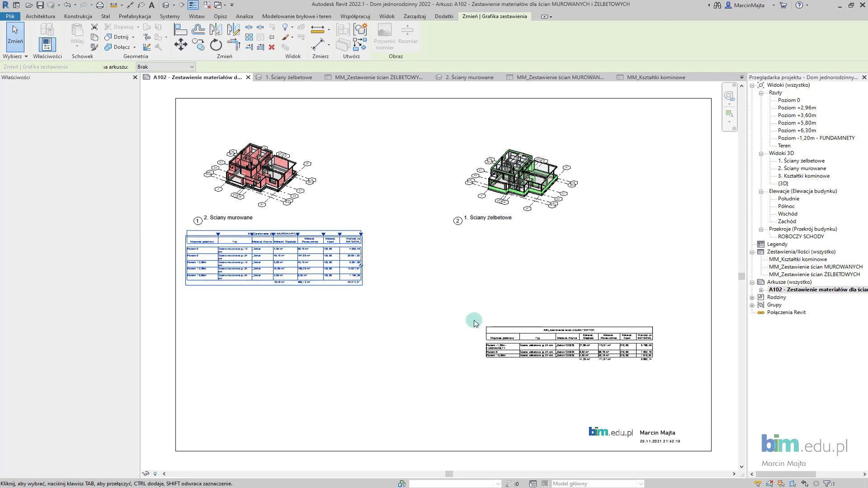
pyautogui.click(528, 326)
pyautogui.moveTo(529, 326); pyautogui.dragTo(492, 230)
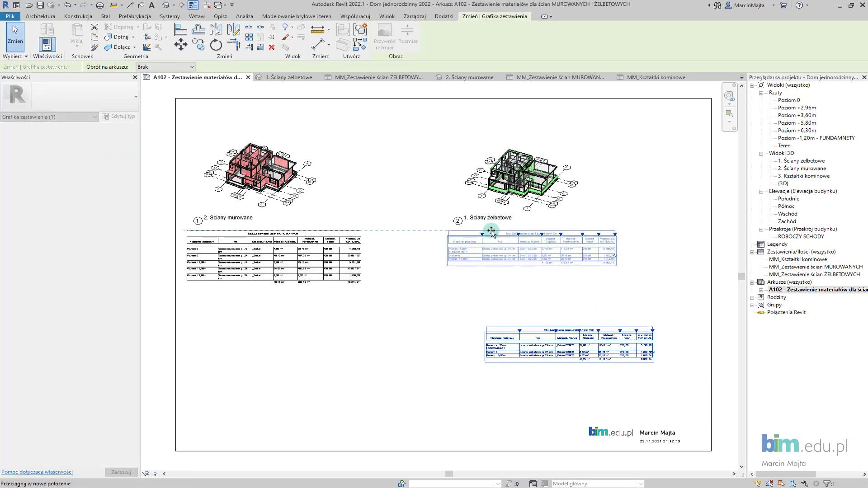
pyautogui.click(523, 374)
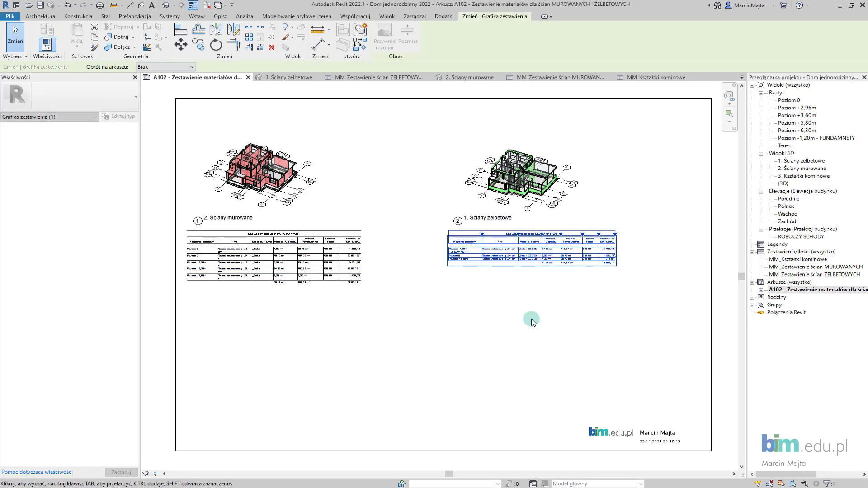
pyautogui.click(788, 176)
pyautogui.moveTo(783, 182); pyautogui.dragTo(304, 339)
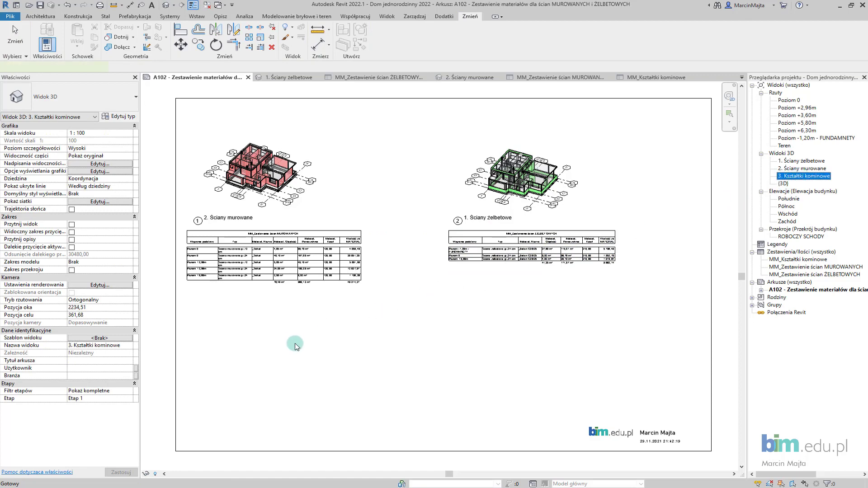
# Place the chimney view at the sheet's lower left and nudge the masonry walls view upward.
pyautogui.click(310, 353)
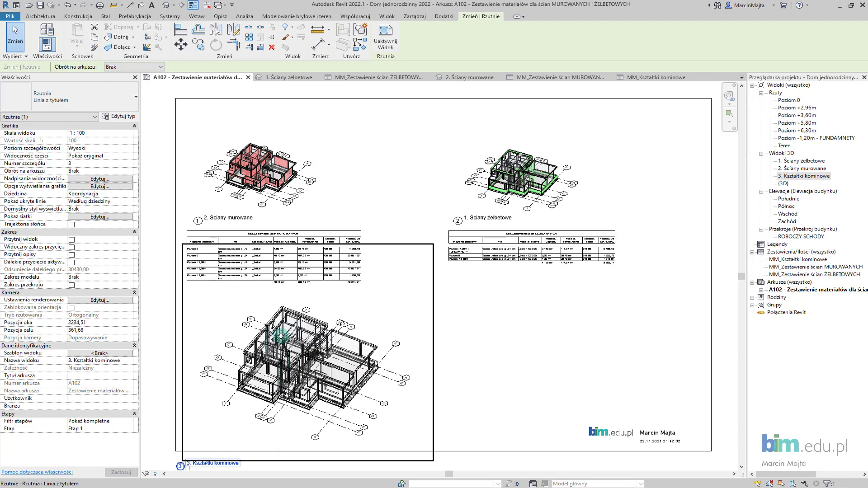
pyautogui.click(455, 338)
pyautogui.click(250, 166)
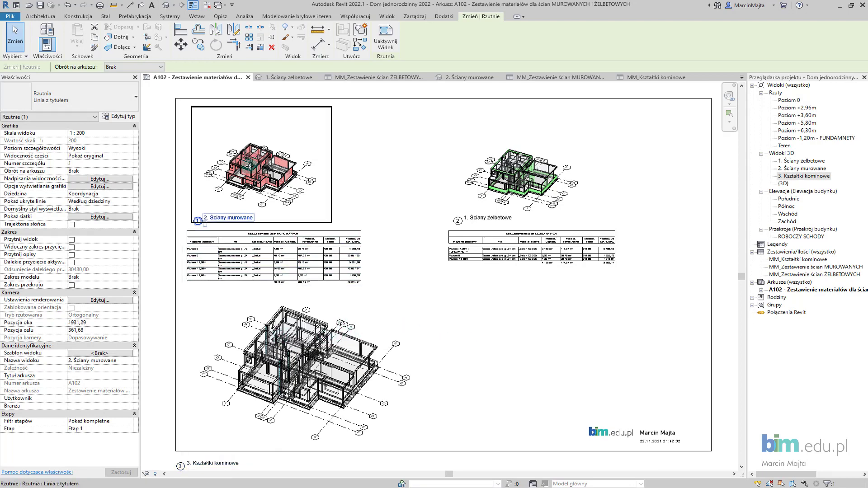
pyautogui.press('Up')
pyautogui.press('Up')
pyautogui.press('Up')
pyautogui.press('Up')
pyautogui.press('Up')
pyautogui.press('Up')
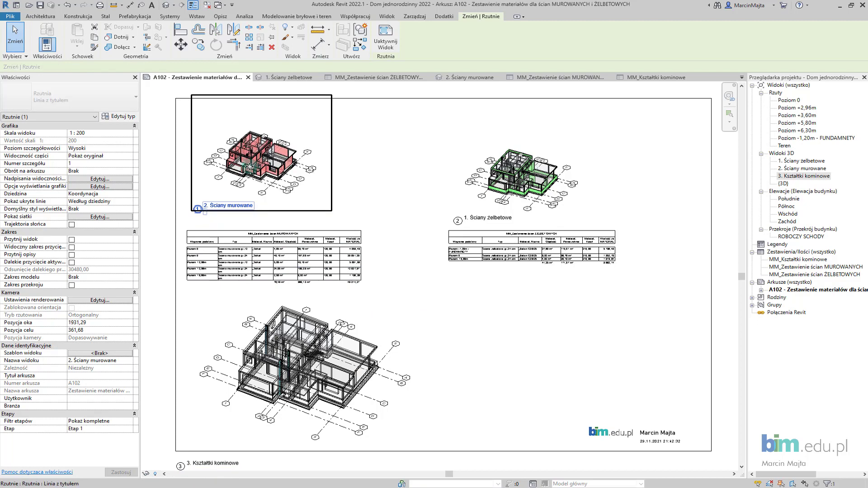
pyautogui.press('Up')
pyautogui.press('Up')
pyautogui.press('Up')
pyautogui.press('Up')
pyautogui.press('Up')
pyautogui.press('Up')
# Raise the concrete walls view and both wall schedules slightly higher on the sheet.
pyautogui.moveTo(518, 195); pyautogui.dragTo(518, 172)
pyautogui.click(312, 231)
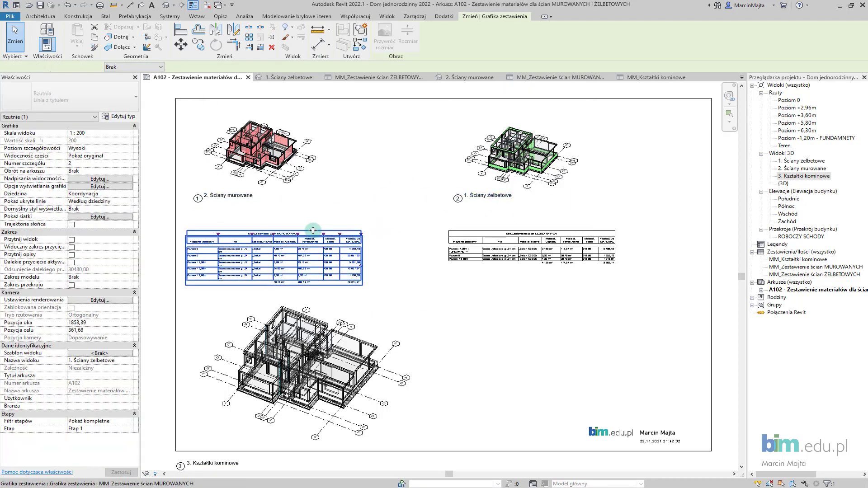
pyautogui.moveTo(313, 221); pyautogui.dragTo(312, 204)
pyautogui.click(472, 232)
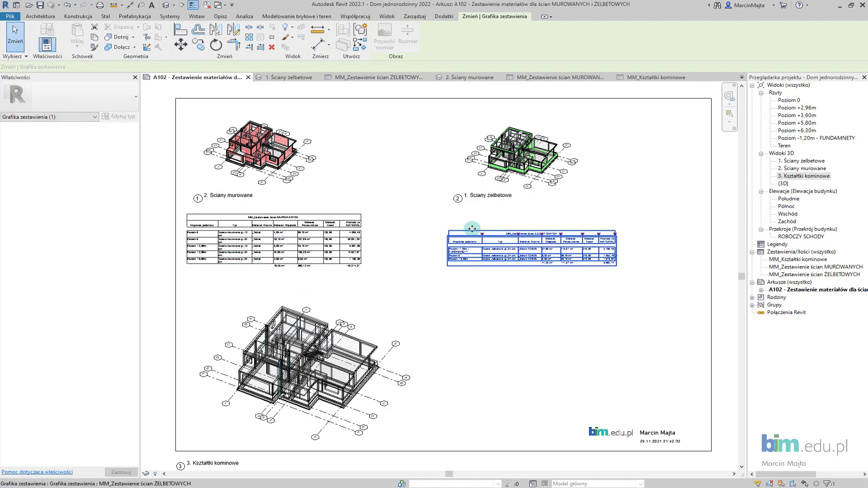
pyautogui.moveTo(472, 233); pyautogui.dragTo(469, 216)
# Shift the chimney view up and right, then drag in the MM_Kształtki kominowe schedule.
pyautogui.click(379, 319)
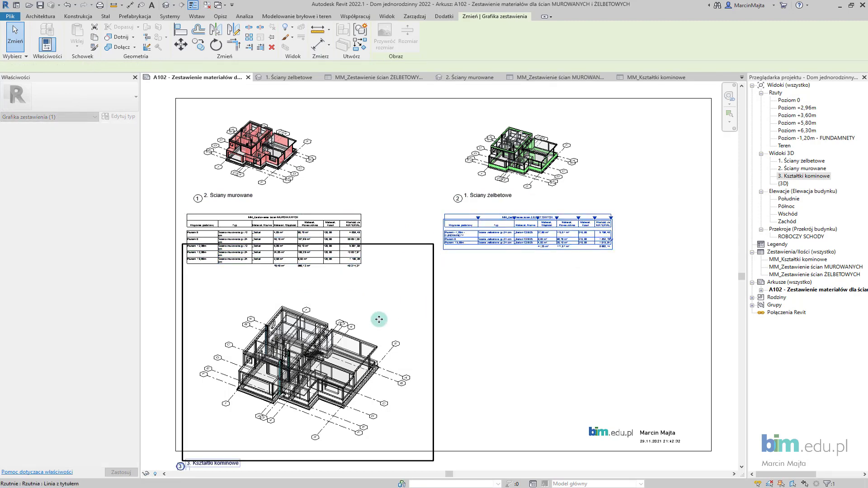
pyautogui.moveTo(299, 359); pyautogui.dragTo(311, 327)
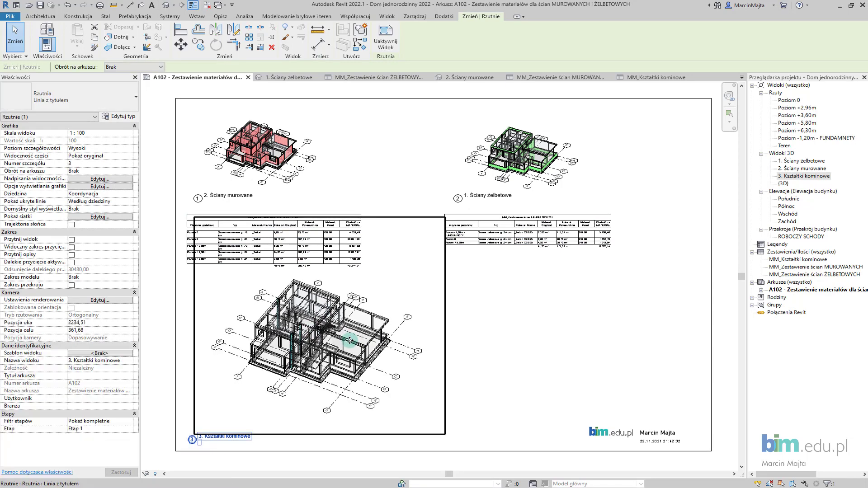
pyautogui.click(468, 349)
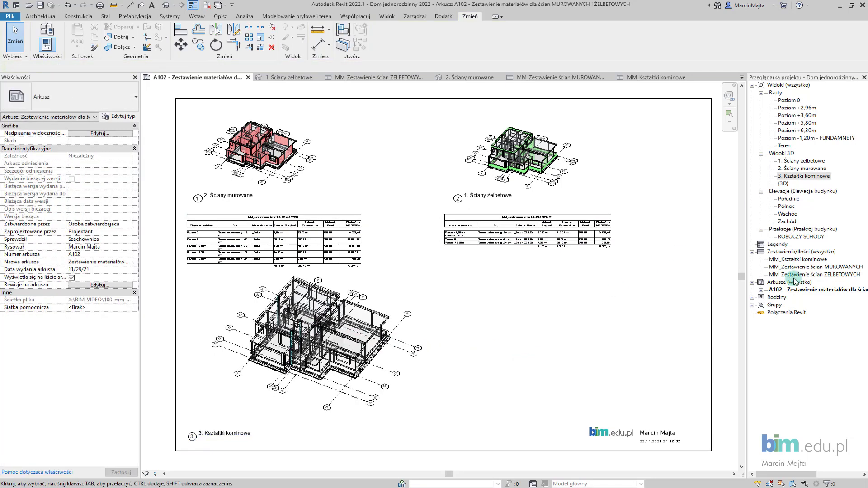
pyautogui.moveTo(804, 263); pyautogui.dragTo(516, 384)
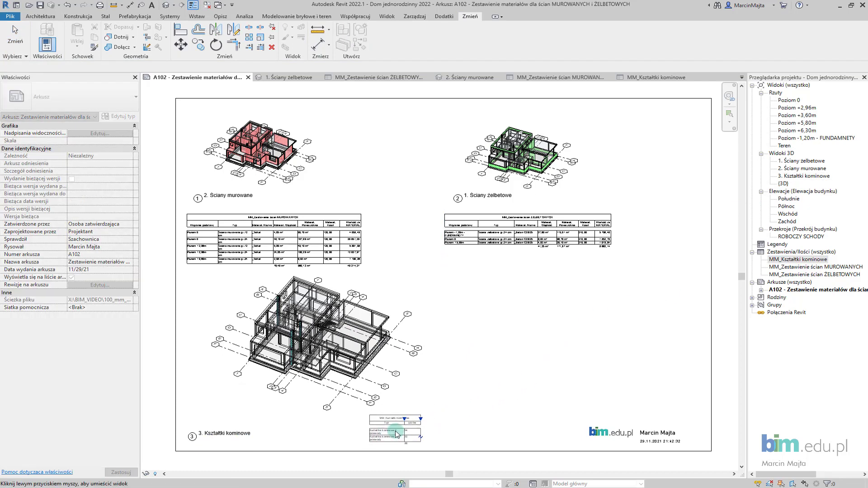
# Drop the MM_Kształtki kominowe schedule at the sheet bottom and zoom to fit with ZF.
pyautogui.click(401, 429)
pyautogui.scroll(3, 398, 431)
pyautogui.scroll(2, 397, 430)
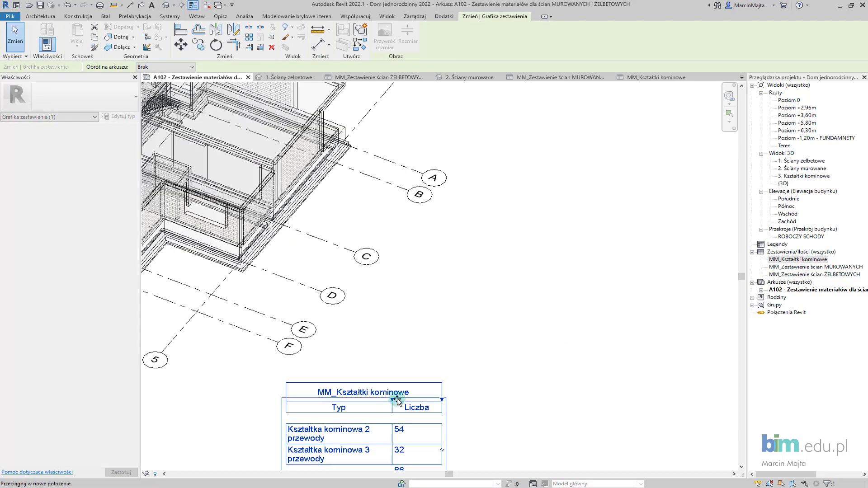
pyautogui.click(601, 300)
pyautogui.scroll(-2, 601, 299)
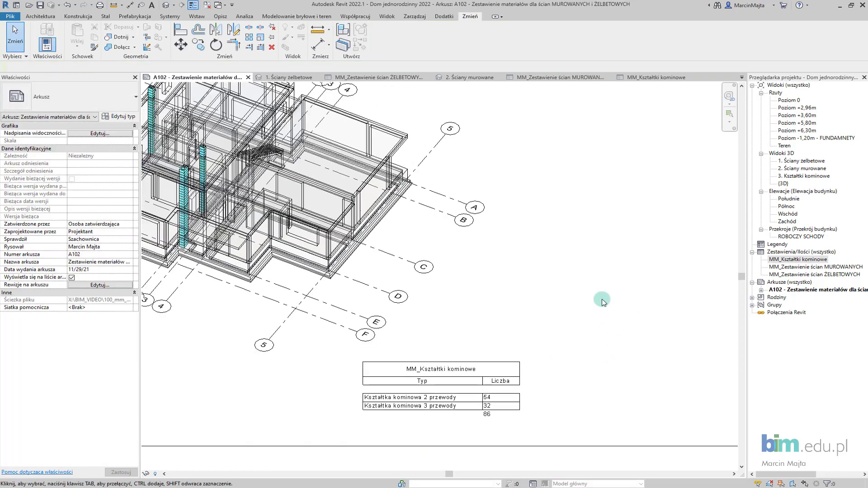
pyautogui.scroll(-2, 601, 300)
pyautogui.scroll(-1, 601, 299)
pyautogui.press('z')
pyautogui.press('f')
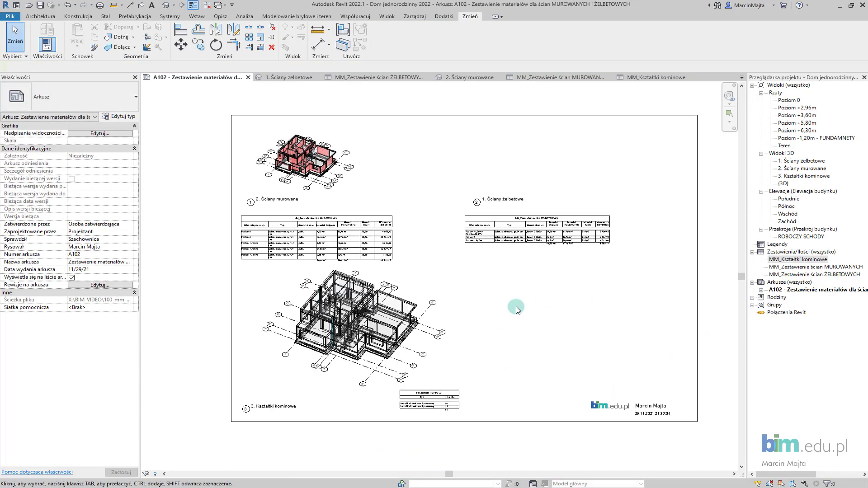